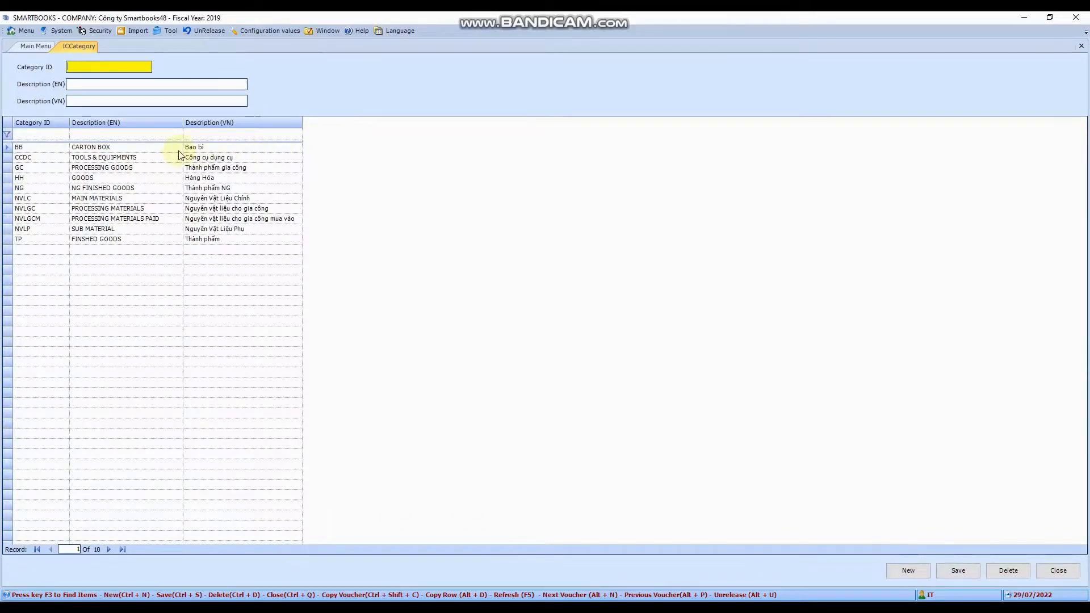
Step: Leave the inventory category setup and open the inventory class setup
{"action": "left_click", "coordinate": [110, 84]}
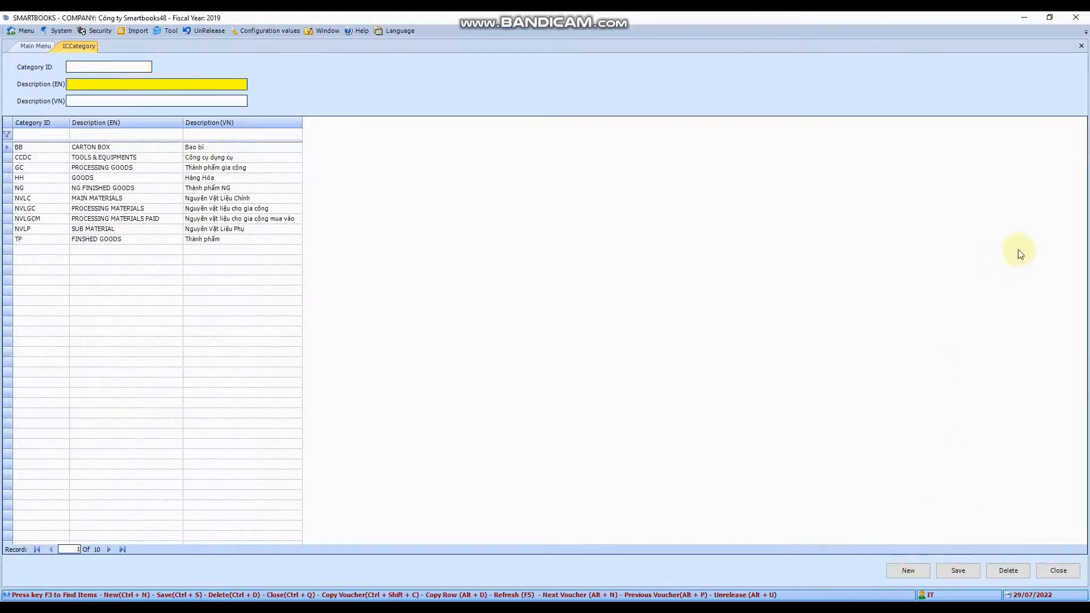
{"action": "left_click", "coordinate": [1081, 45]}
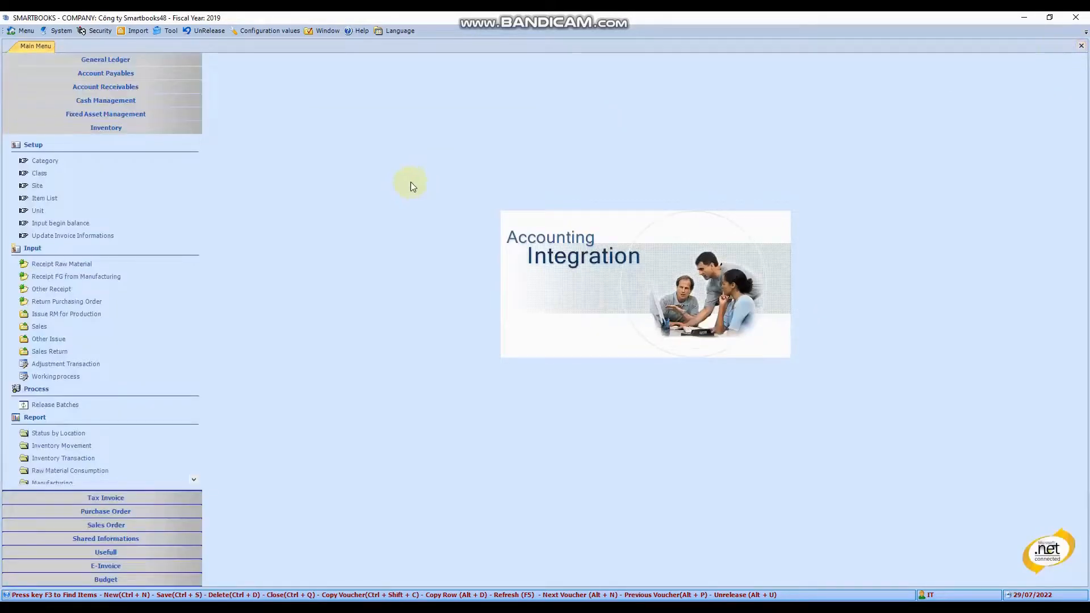
{"action": "left_click", "coordinate": [38, 173]}
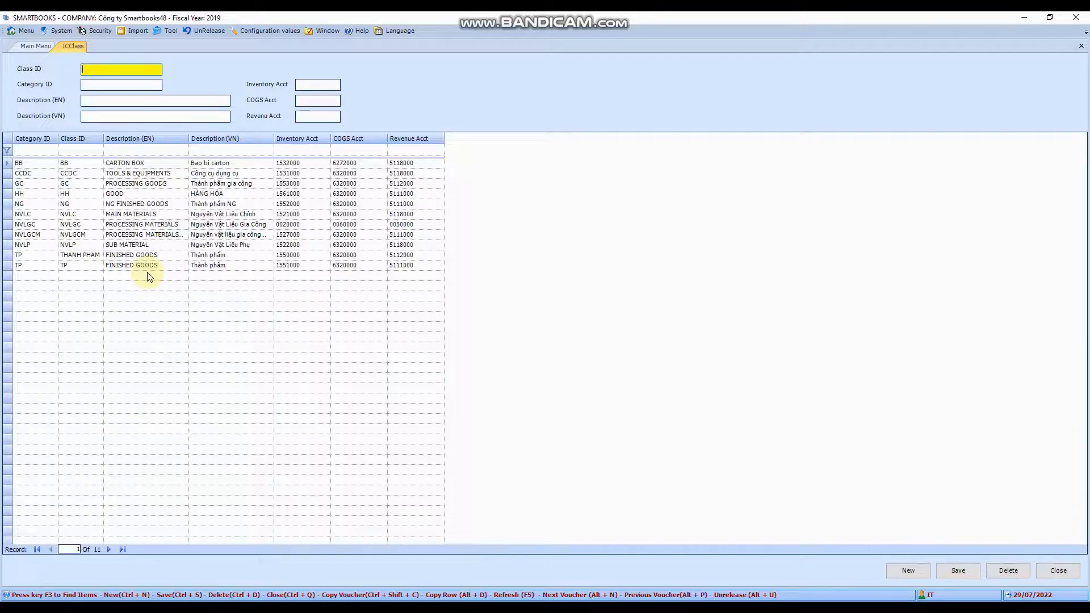
Step: Enter a new inventory class with class ID VT01, category NVLC and English description NHOM VAT TU 01
{"action": "left_click", "coordinate": [113, 84]}
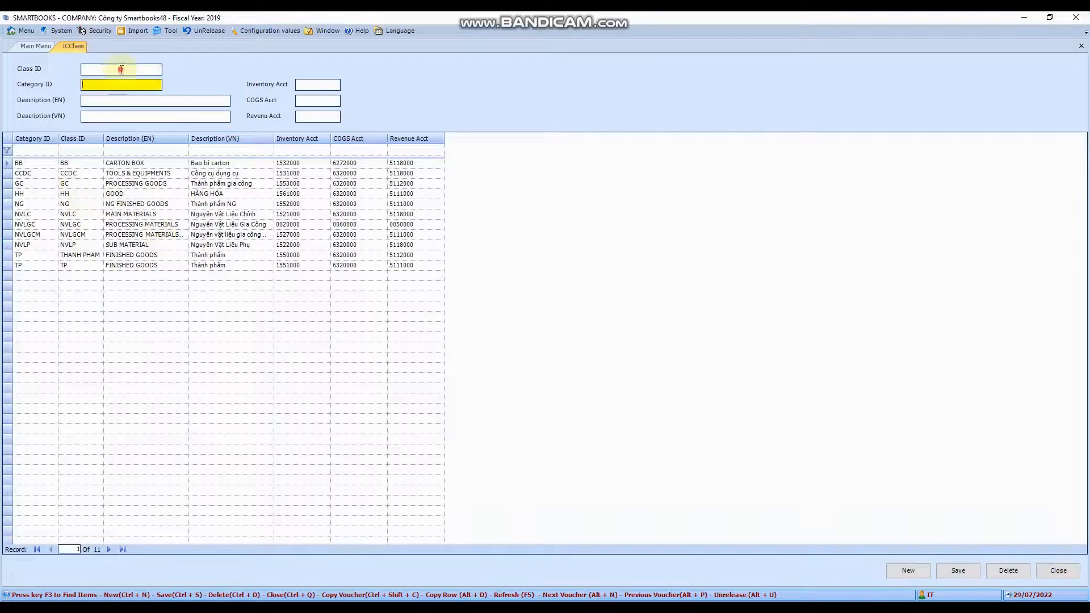
{"action": "left_click", "coordinate": [121, 69]}
{"action": "type", "text": "VT01"}
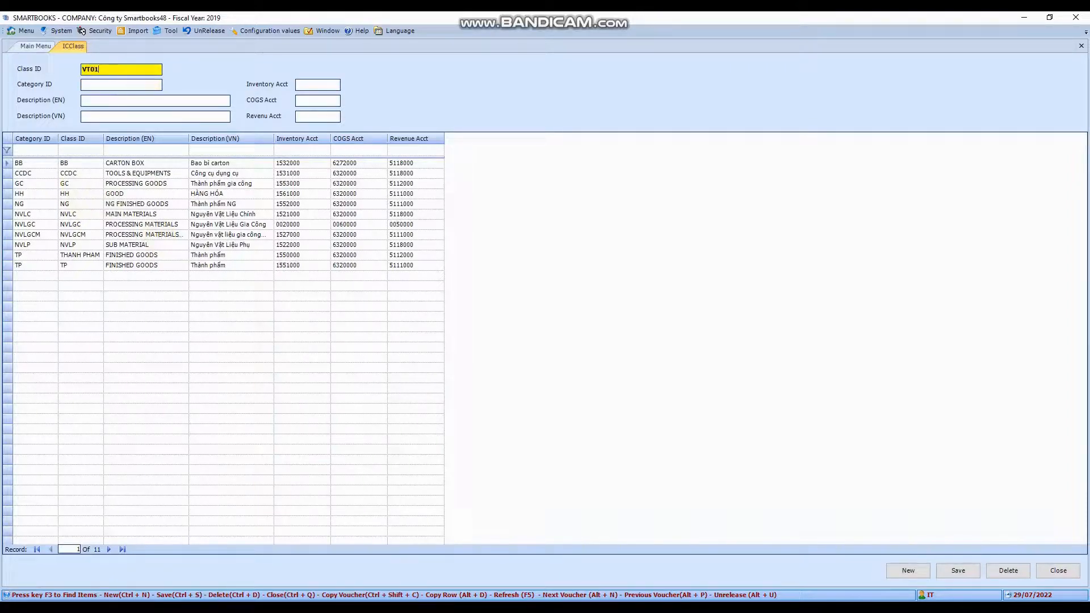
{"action": "key", "text": "Tab"}
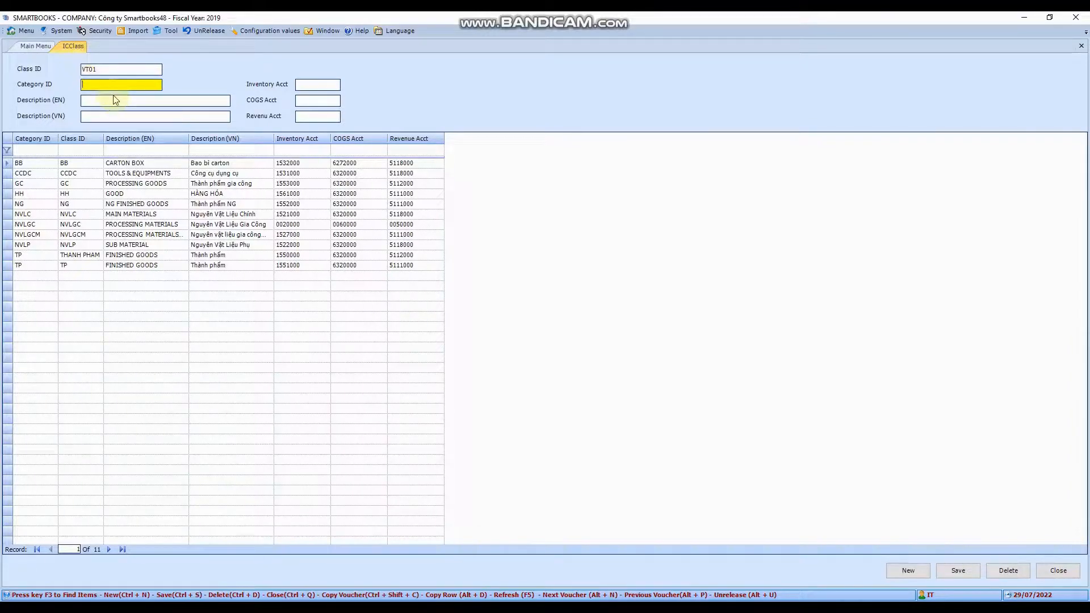
{"action": "key", "text": "F3"}
{"action": "double_click", "coordinate": [416, 284]}
{"action": "type", "text": "MHOM VAT TU 0"}
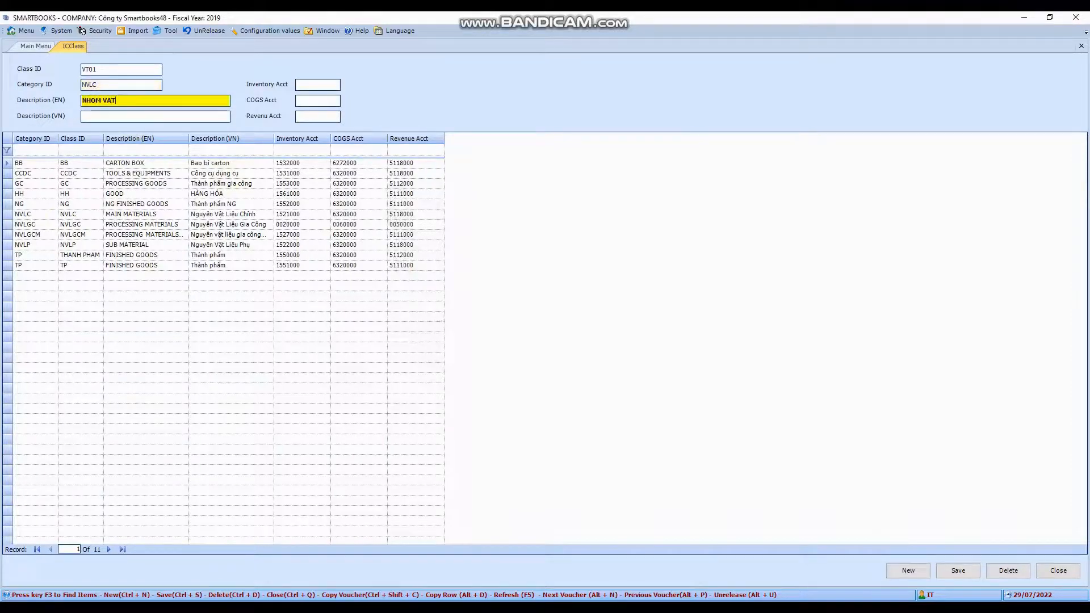
{"action": "type", "text": "1"}
{"action": "key", "text": "Tab"}
Step: Look up accounts starting with 1521 and assign 1521000 as the class's inventory account
{"action": "key", "text": "Tab"}
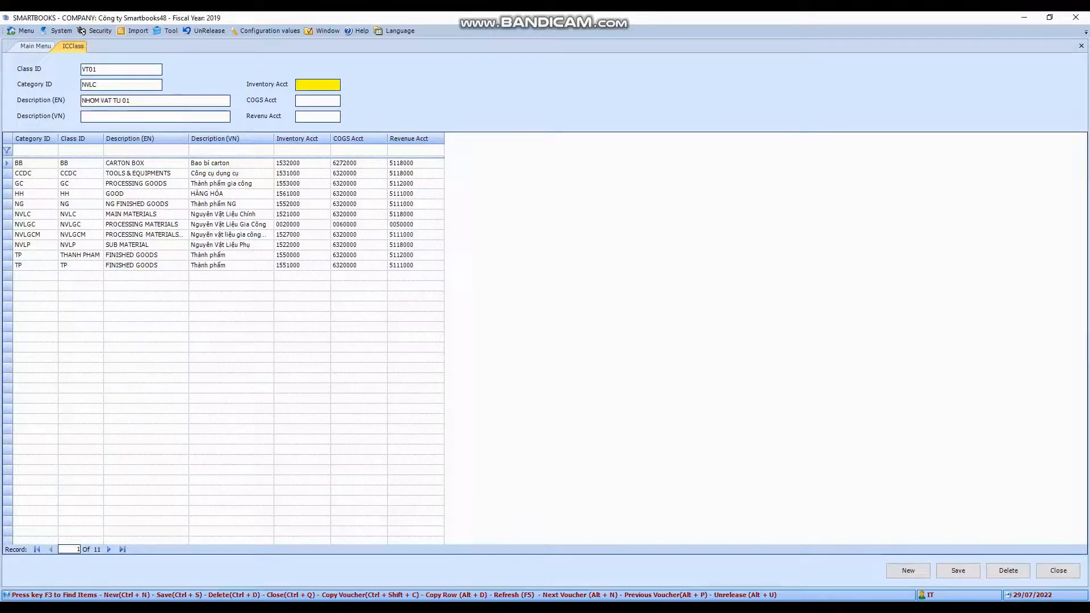
{"action": "key", "text": "F3"}
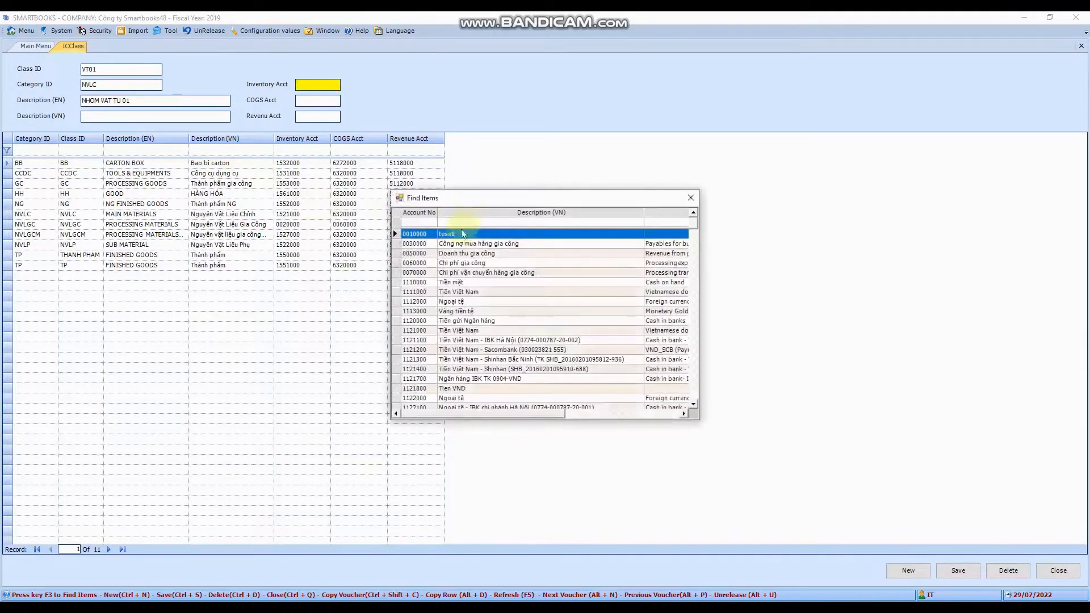
{"action": "left_click", "coordinate": [423, 223]}
{"action": "type", "text": "15"}
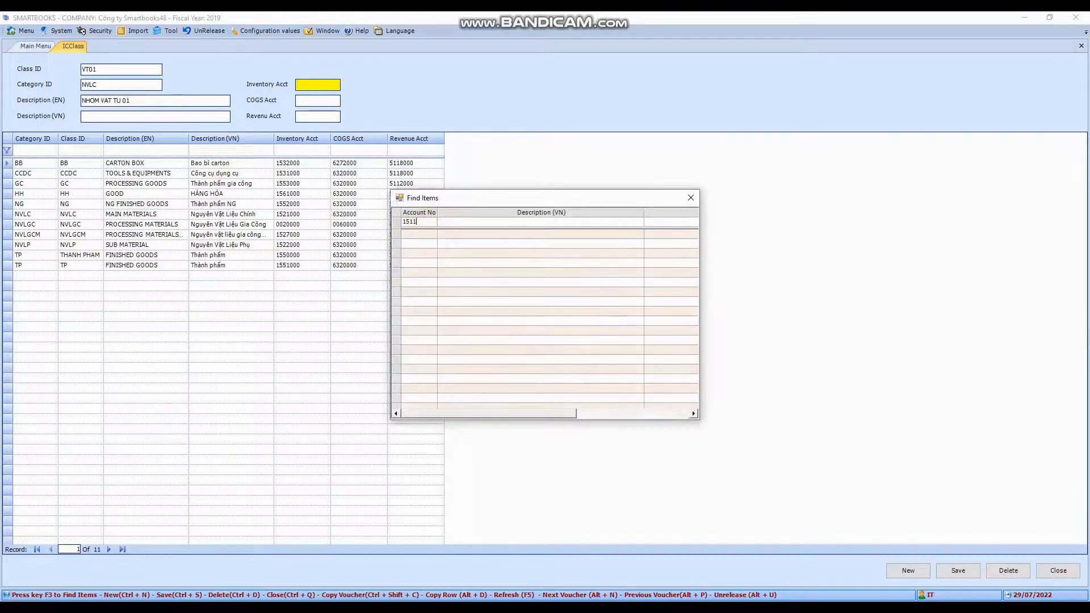
{"action": "type", "text": "21"}
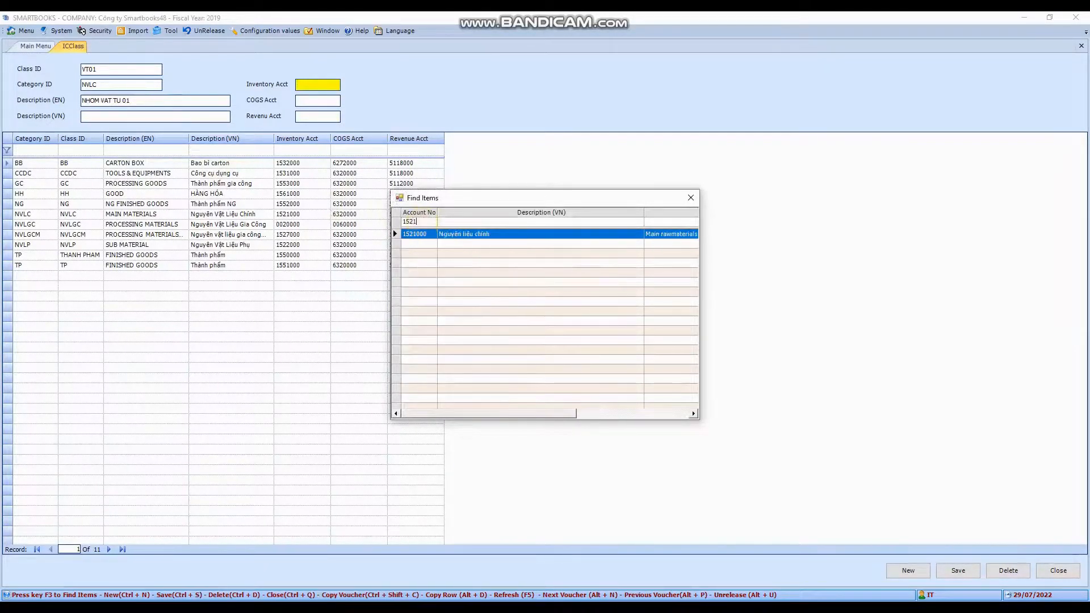
{"action": "double_click", "coordinate": [419, 234]}
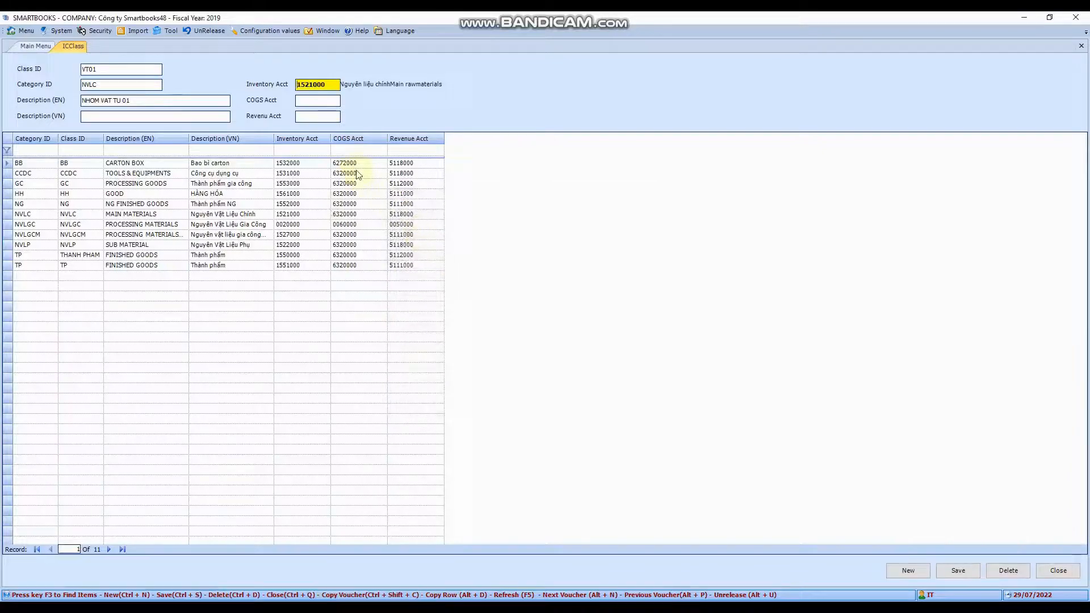
Step: Look up accounts starting with 632 and assign 6320000 as the class's COGS account
{"action": "left_click", "coordinate": [327, 99]}
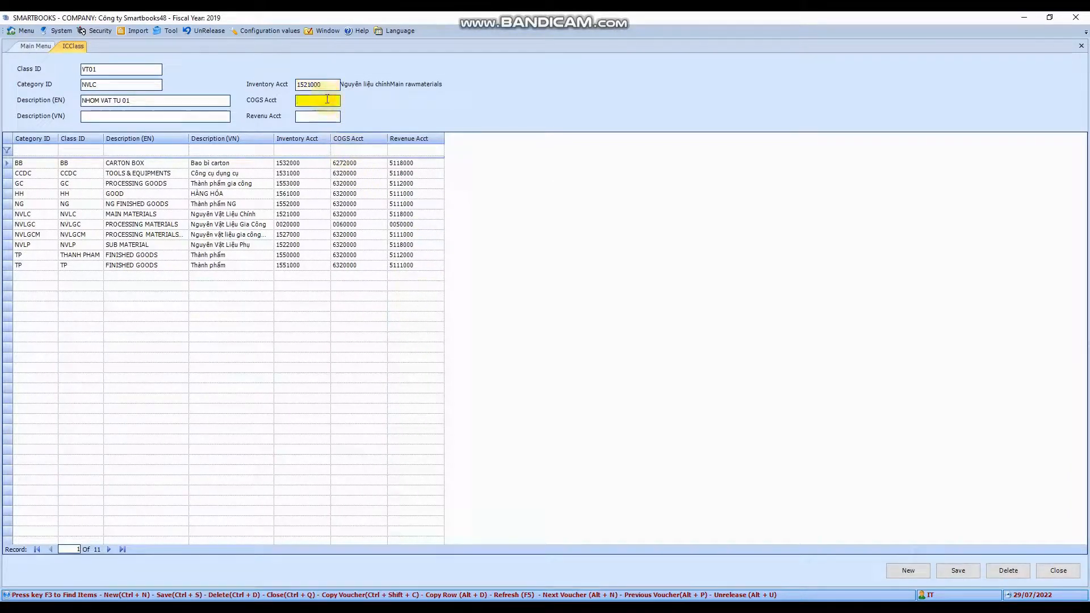
{"action": "key", "text": "F3"}
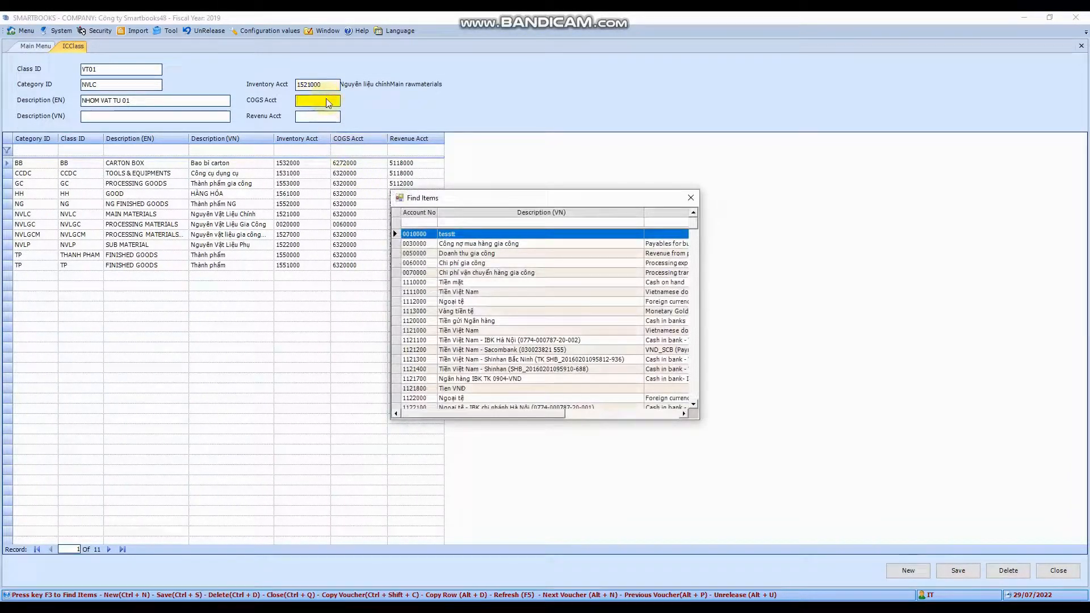
{"action": "left_click", "coordinate": [417, 224]}
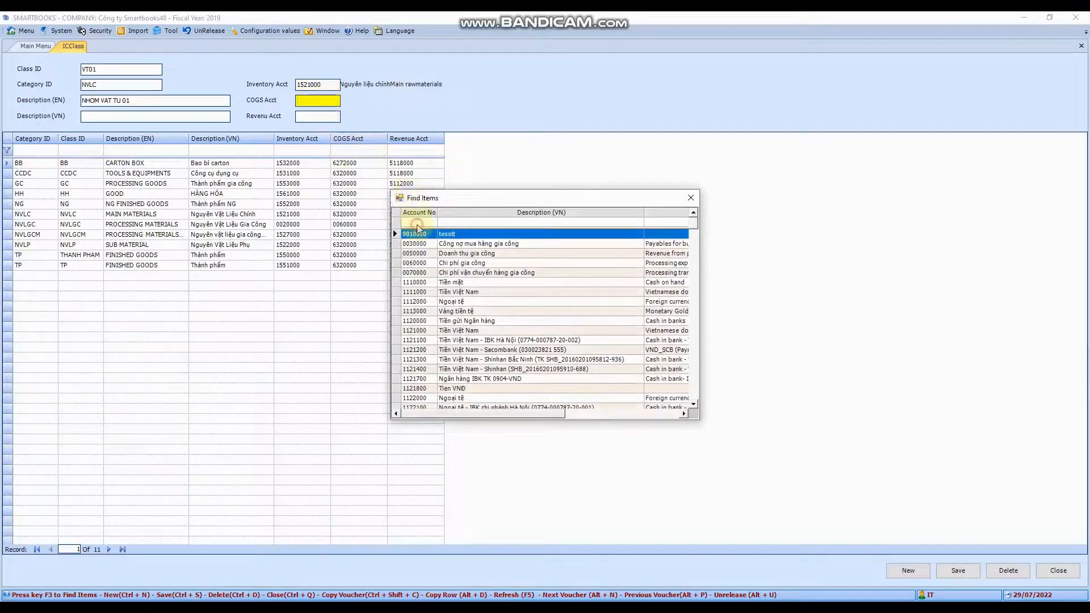
{"action": "type", "text": "63"}
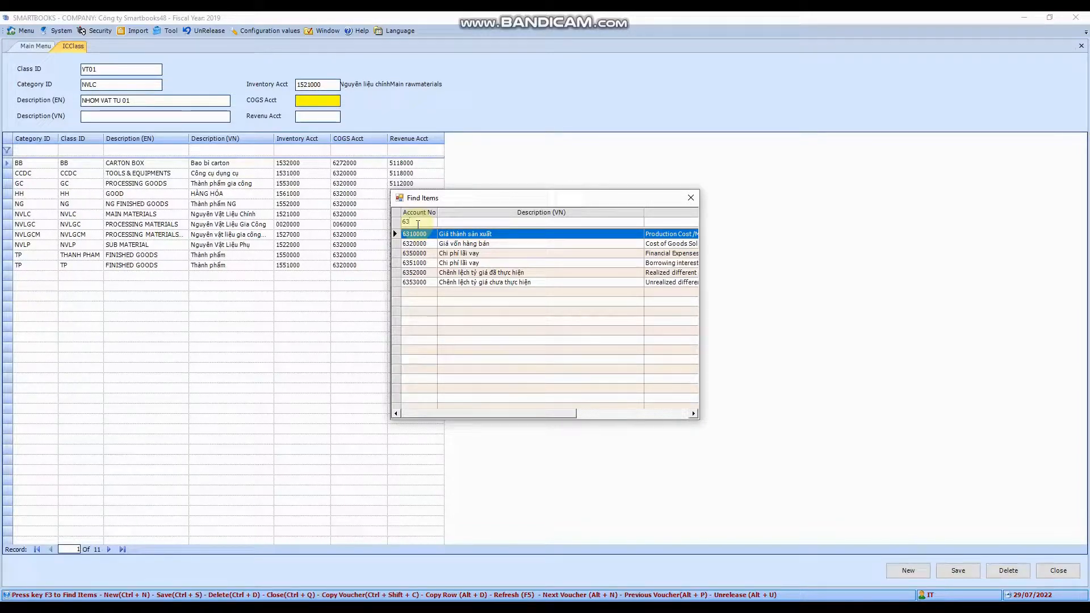
{"action": "type", "text": "2"}
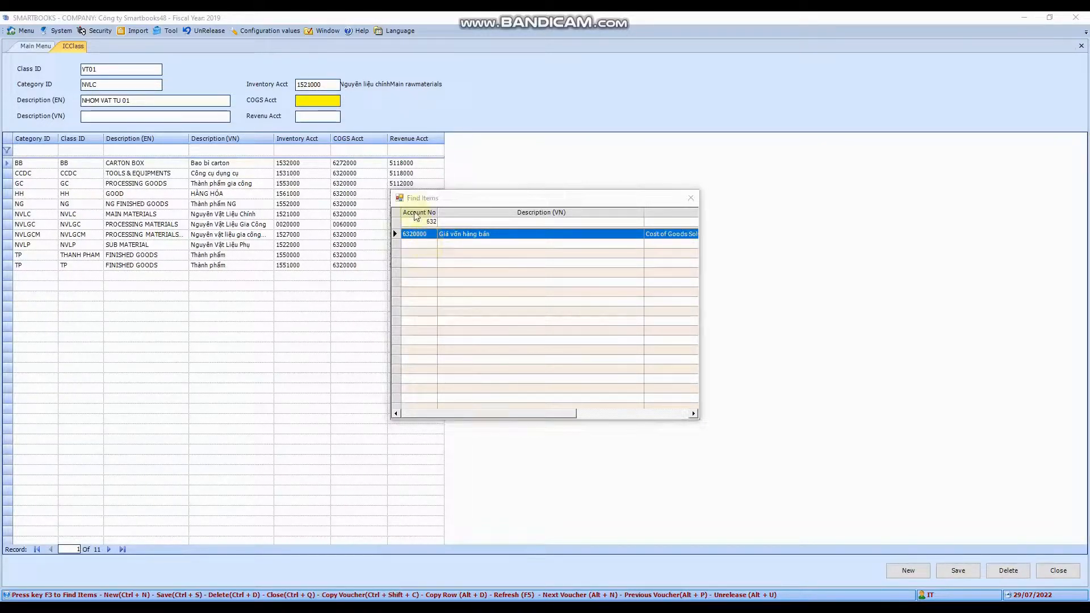
{"action": "double_click", "coordinate": [430, 242]}
Step: Assign 5111000 as the class's revenue account, save the class and select its new VT01 record in the list
{"action": "left_click", "coordinate": [328, 118]}
{"action": "key", "text": "F3"}
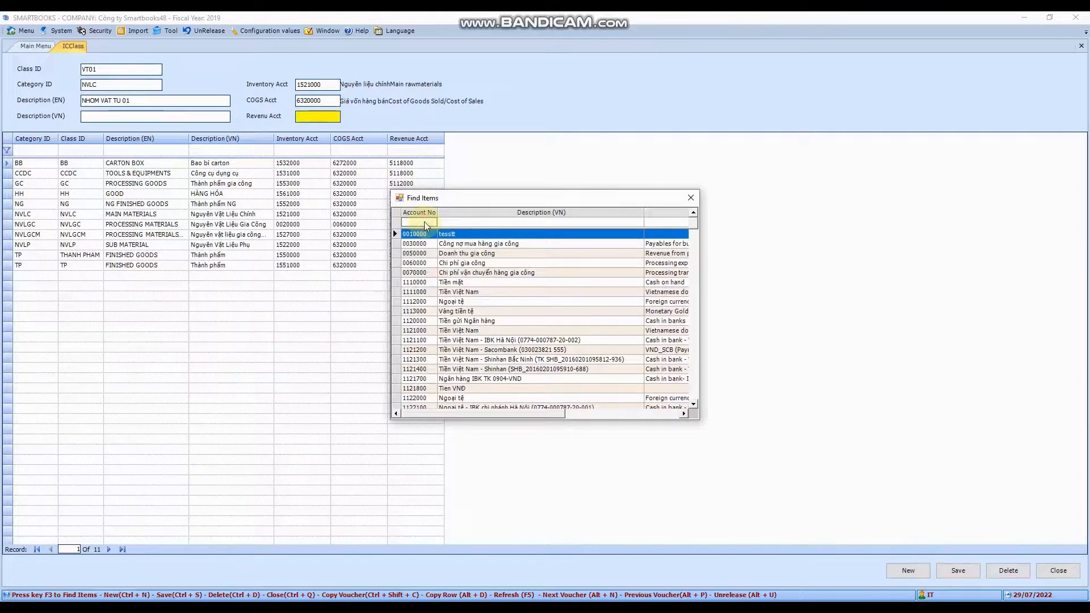
{"action": "left_click", "coordinate": [427, 224]}
{"action": "type", "text": "511"}
{"action": "left_click", "coordinate": [432, 244]}
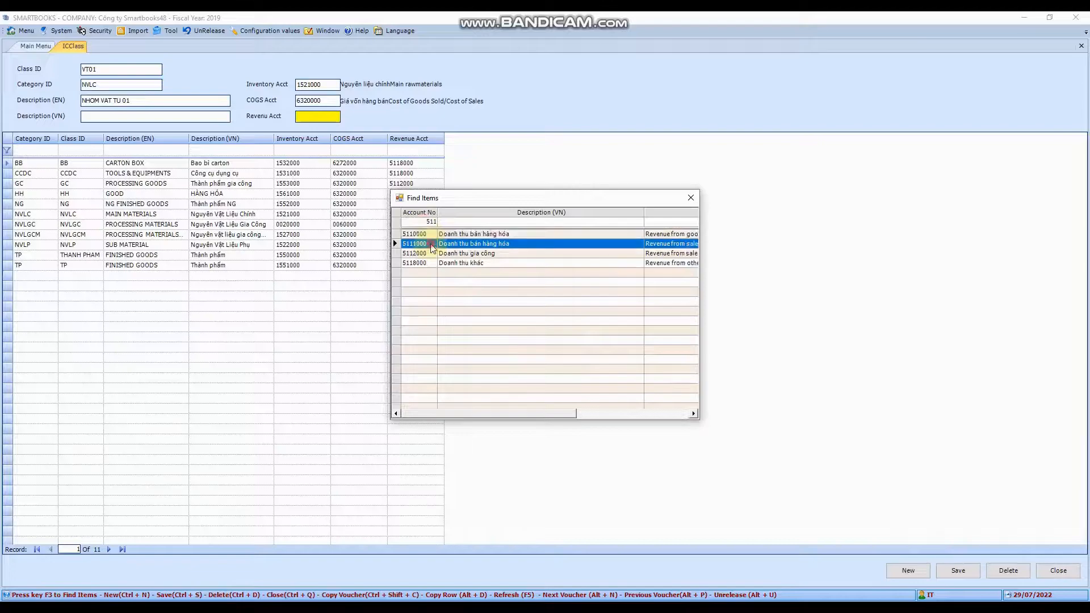
{"action": "double_click", "coordinate": [432, 246]}
{"action": "left_click", "coordinate": [958, 571]}
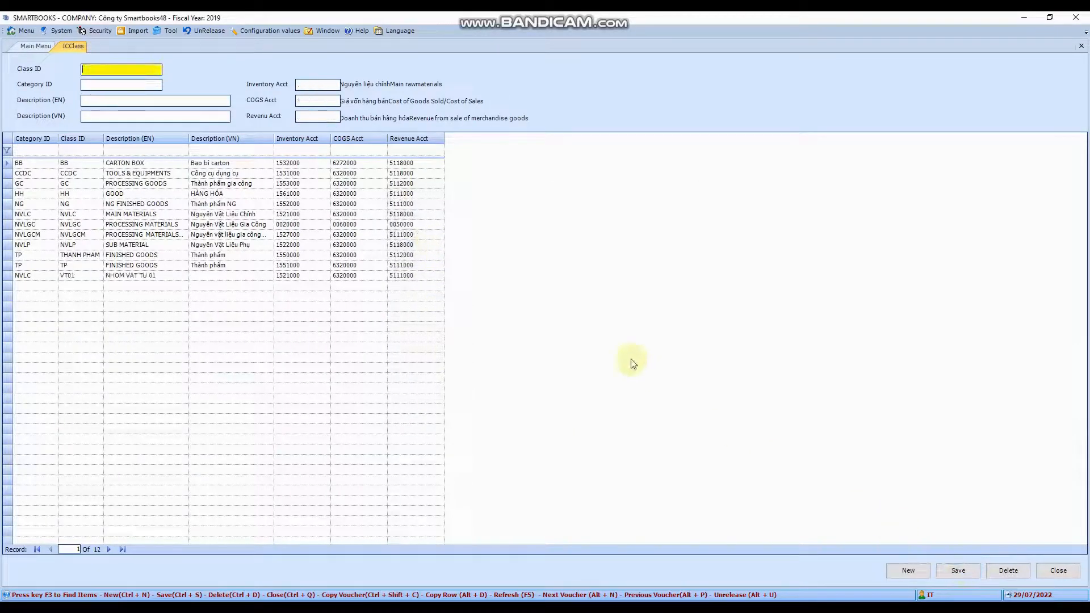
{"action": "left_click", "coordinate": [55, 276]}
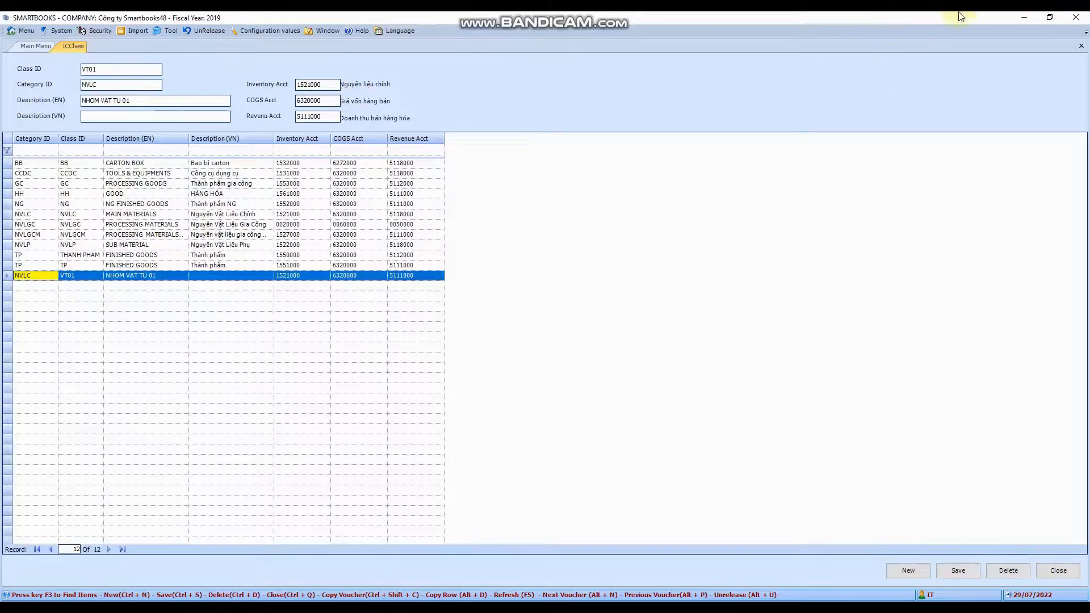
Step: Switch from the class setup to the unit setup and review existing units such as KG, M2 and TAM with their descriptions
{"action": "left_click", "coordinate": [1081, 46]}
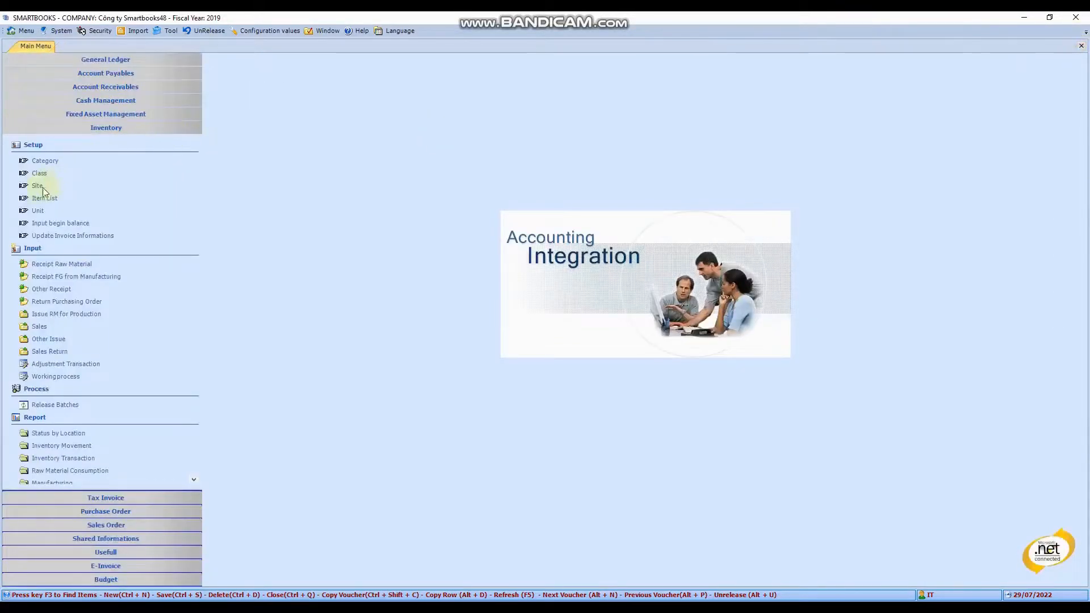
{"action": "left_click", "coordinate": [38, 211]}
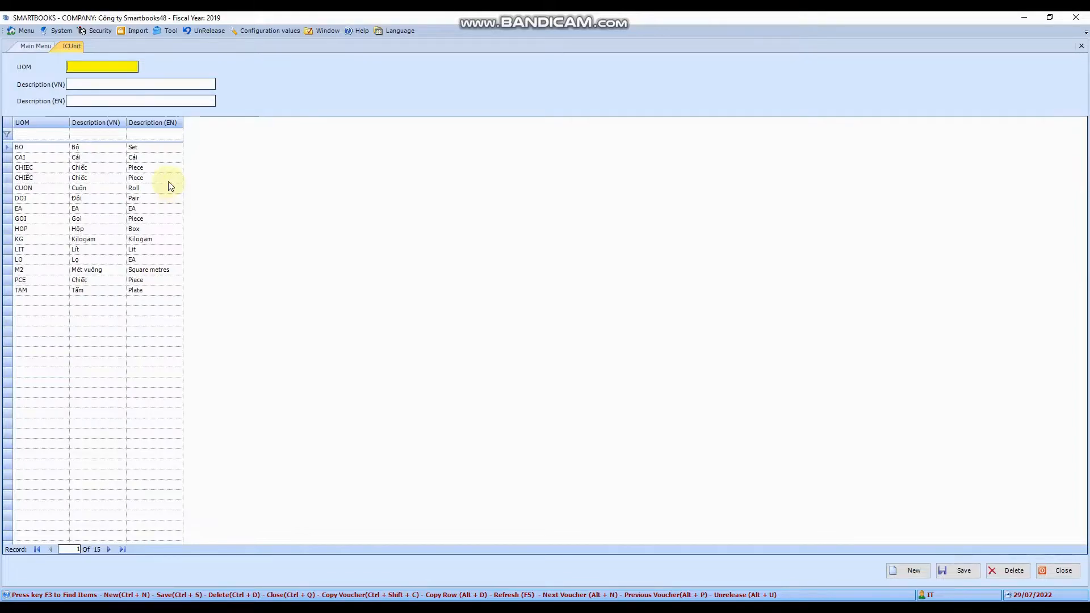
{"action": "left_click", "coordinate": [93, 199]}
{"action": "left_click", "coordinate": [40, 179]}
{"action": "left_click", "coordinate": [45, 210]}
{"action": "left_click", "coordinate": [45, 241]}
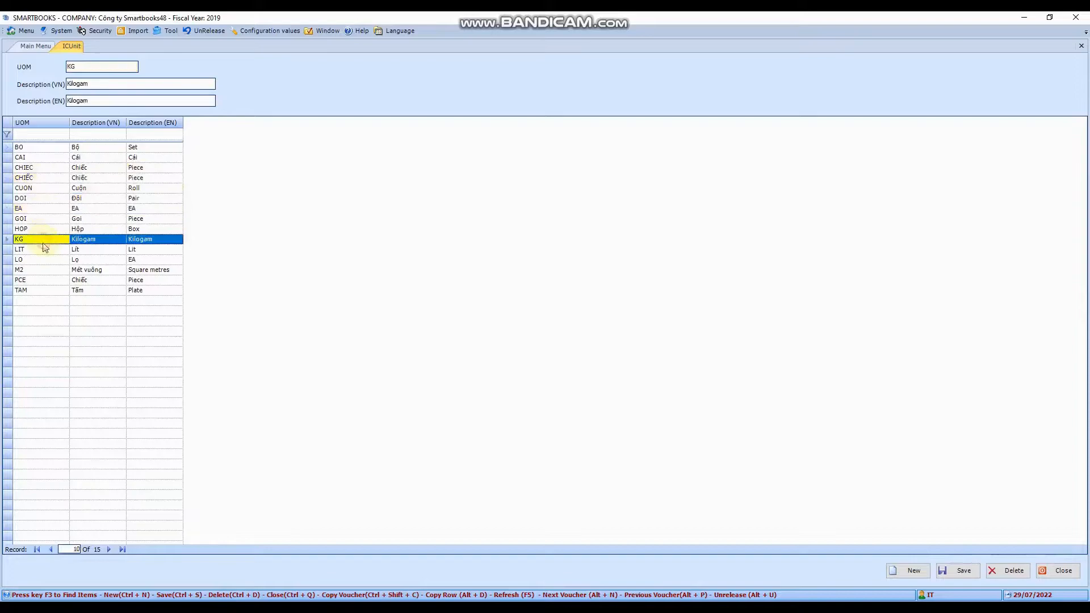
{"action": "left_click", "coordinate": [44, 261]}
{"action": "left_click", "coordinate": [43, 270]}
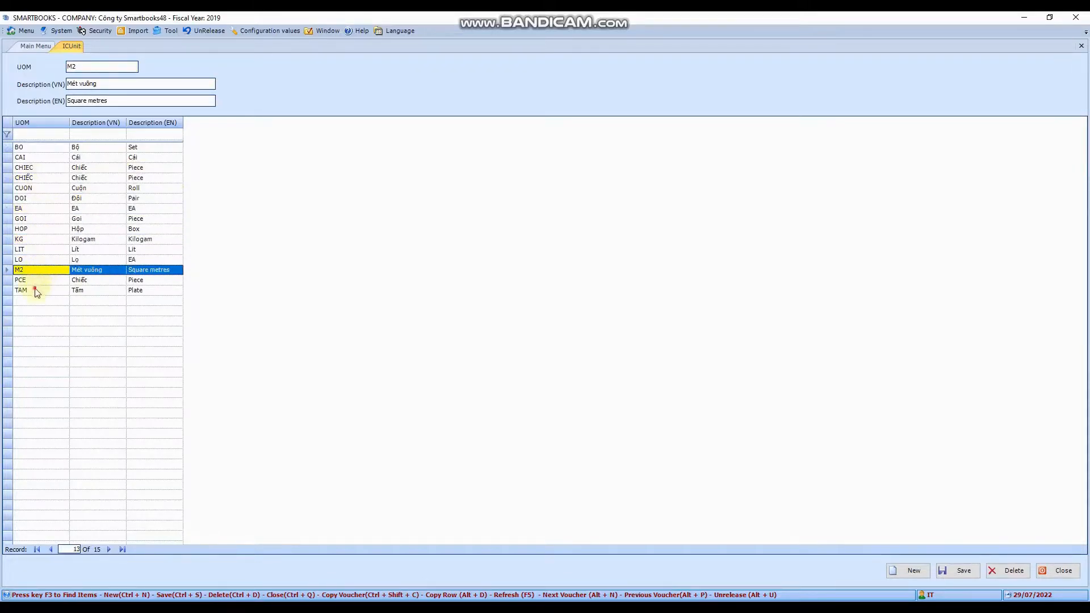
{"action": "left_click", "coordinate": [36, 291]}
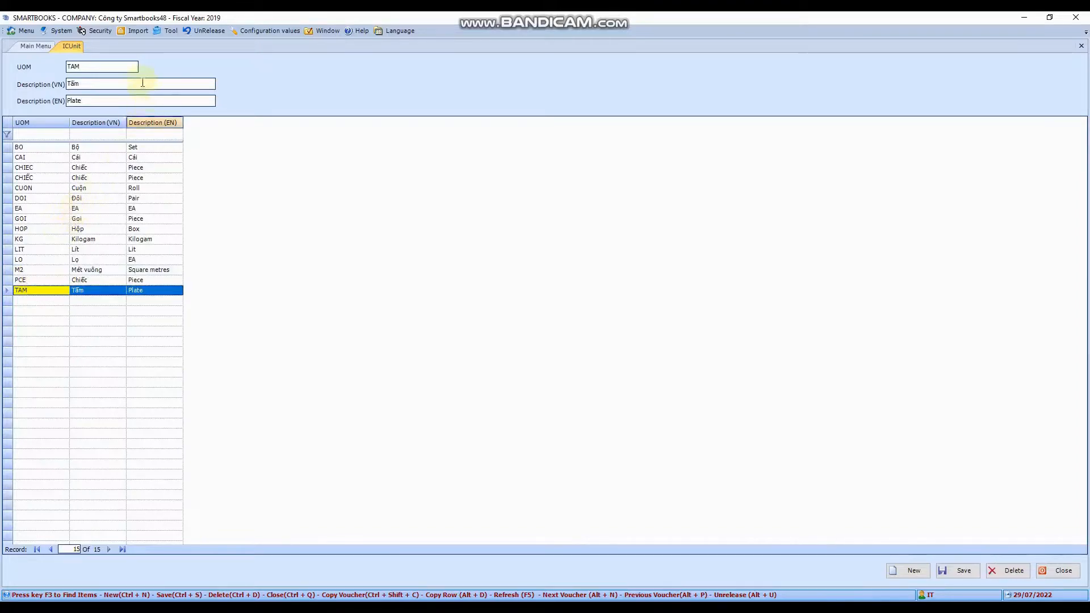
{"action": "left_click", "coordinate": [97, 66]}
{"action": "left_click", "coordinate": [102, 85]}
{"action": "left_click", "coordinate": [106, 100]}
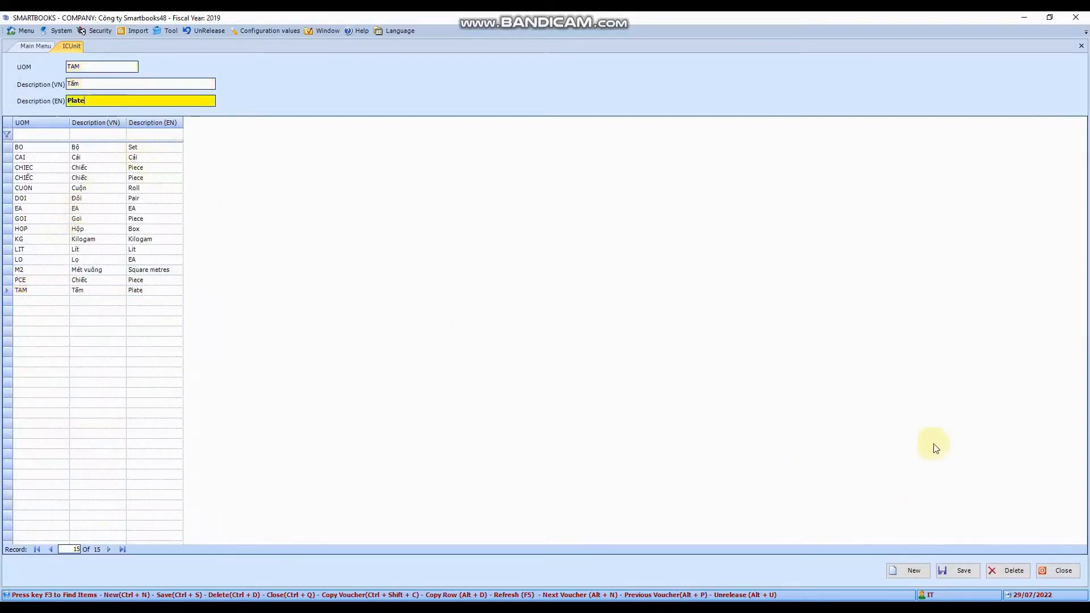
Step: Switch from the unit setup to the inventory item list and enter item VT003 with Vietnamese description Vat tu 03
{"action": "left_click", "coordinate": [1059, 570]}
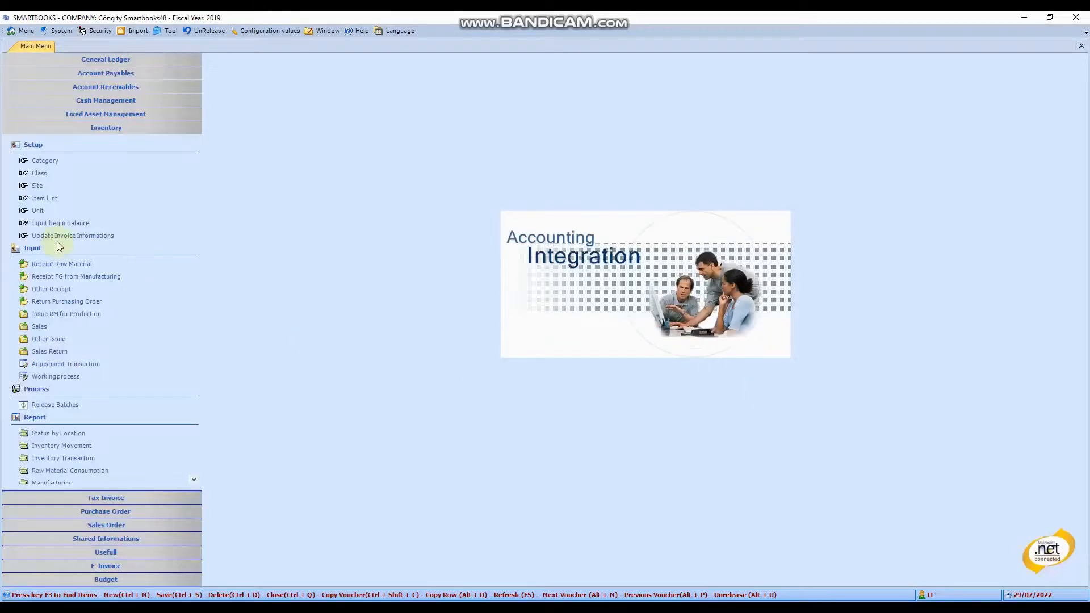
{"action": "left_click", "coordinate": [49, 199]}
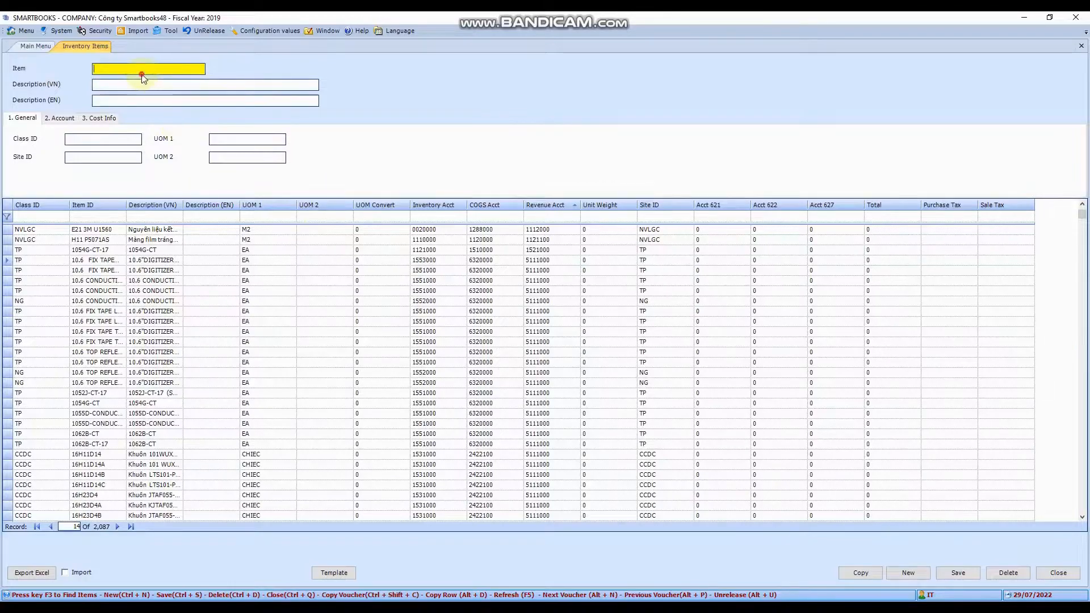
{"action": "type", "text": "VT003"}
{"action": "key", "text": "Return"}
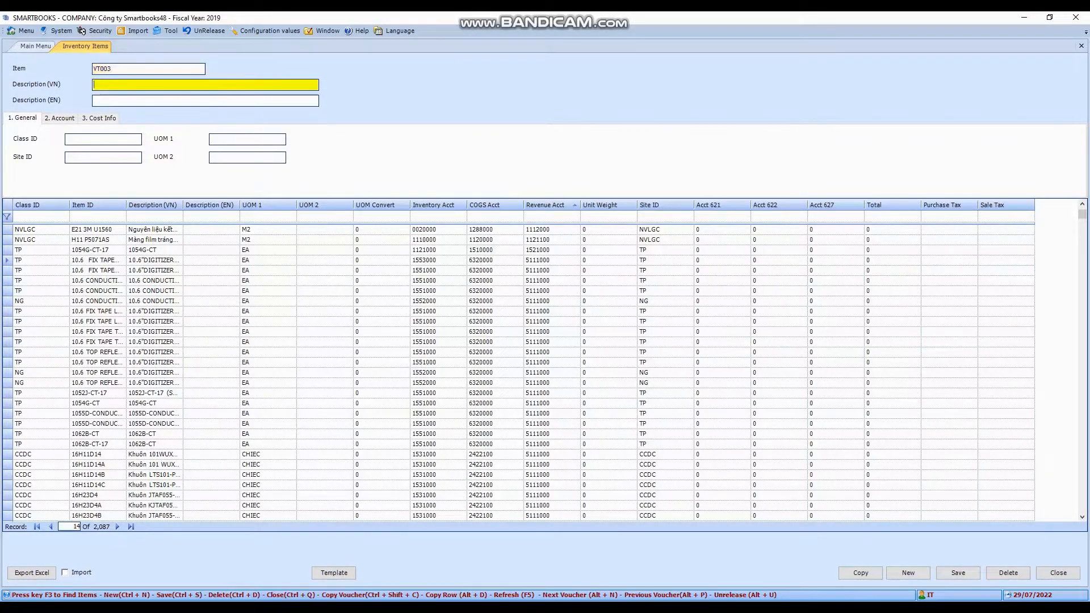
{"action": "type", "text": "V"}
{"action": "key", "text": "Return"}
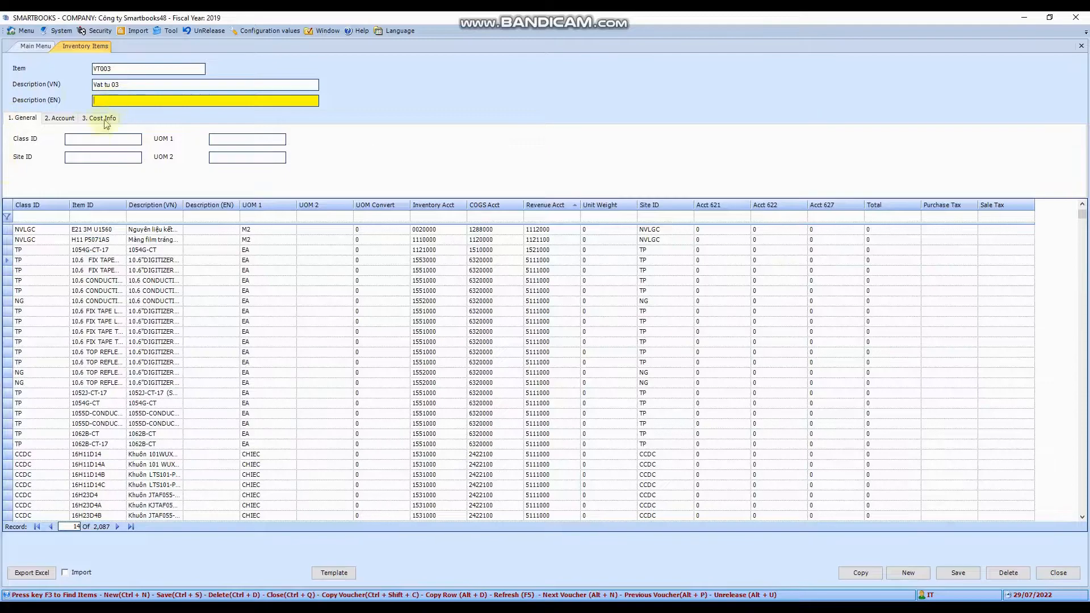
Step: Assign item VT003 to class NVLC and site HH from the lookup lists
{"action": "left_click", "coordinate": [100, 139]}
{"action": "key", "text": "F3"}
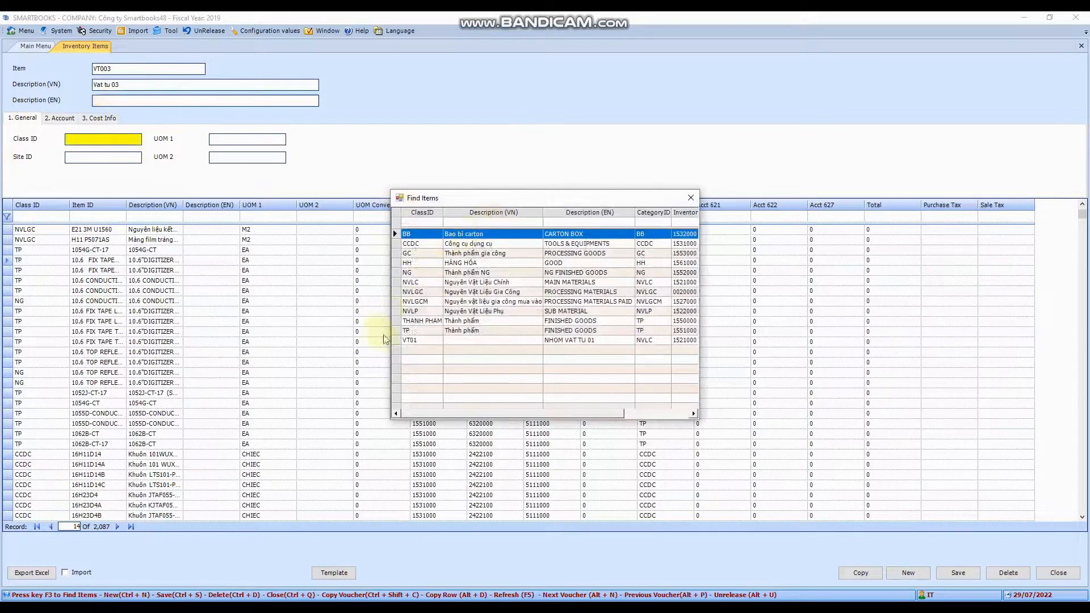
{"action": "left_click", "coordinate": [421, 282]}
{"action": "double_click", "coordinate": [422, 283]}
{"action": "left_click", "coordinate": [74, 156]}
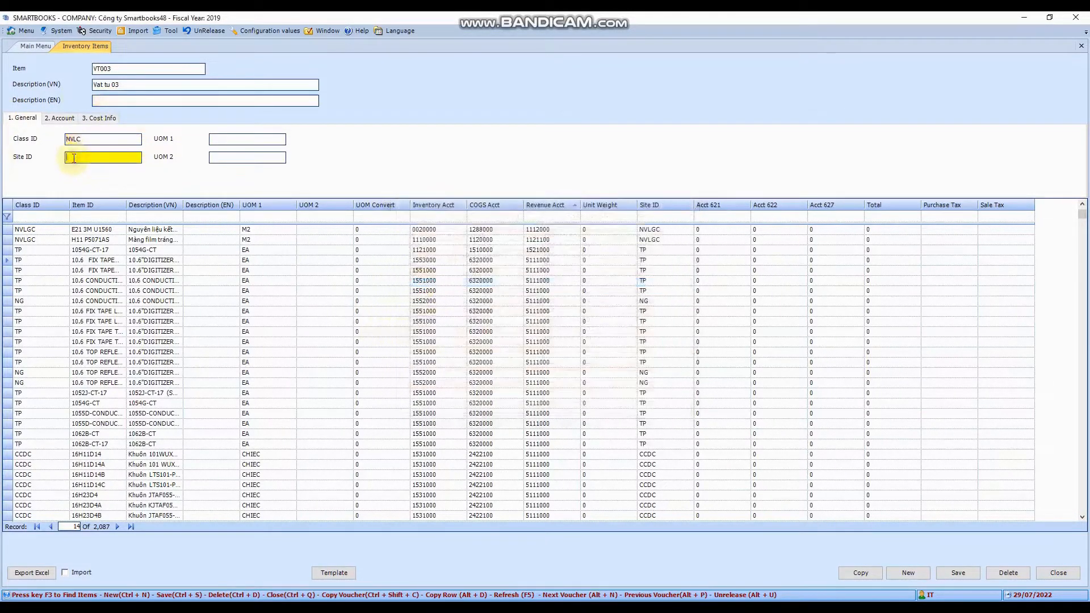
{"action": "key", "text": "F3"}
{"action": "double_click", "coordinate": [410, 262]}
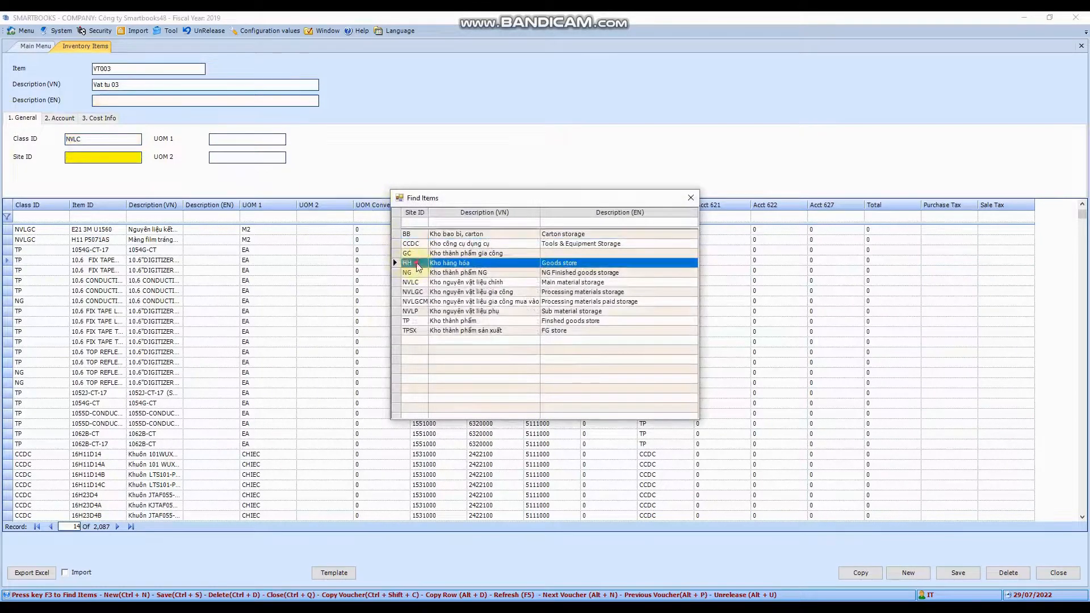
Step: Set the first unit of measure of item VT003 to KG from the lookup list
{"action": "left_click", "coordinate": [243, 142]}
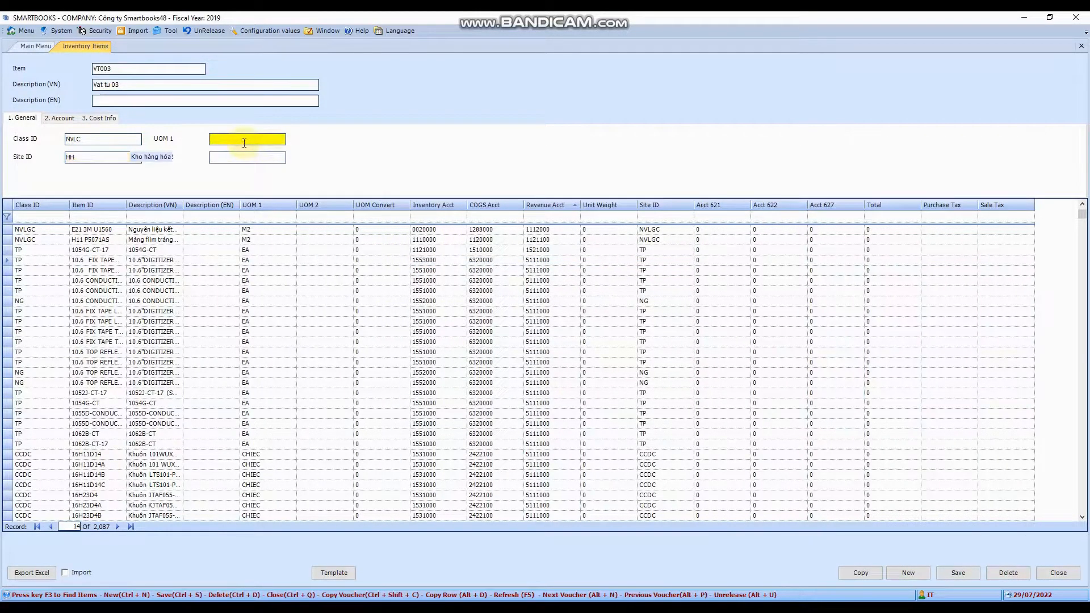
{"action": "key", "text": "F3"}
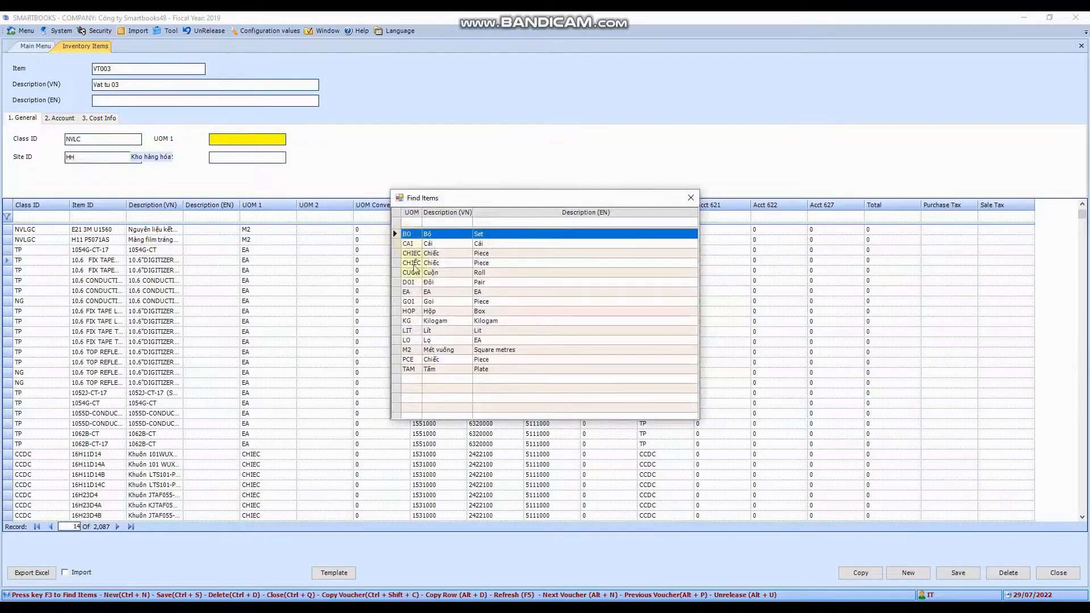
{"action": "double_click", "coordinate": [414, 321]}
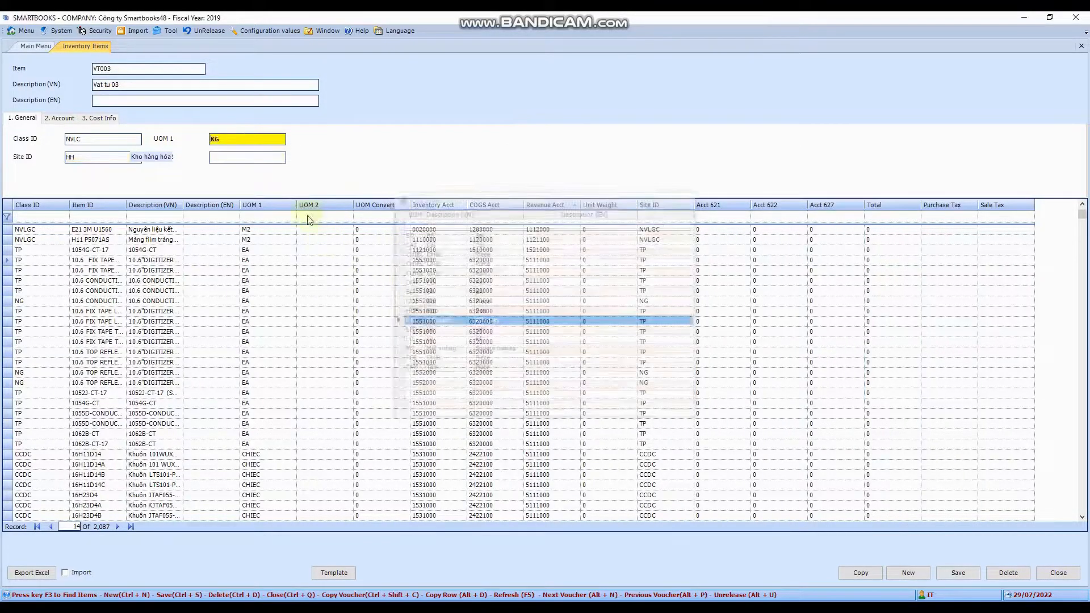
{"action": "left_click", "coordinate": [264, 159]}
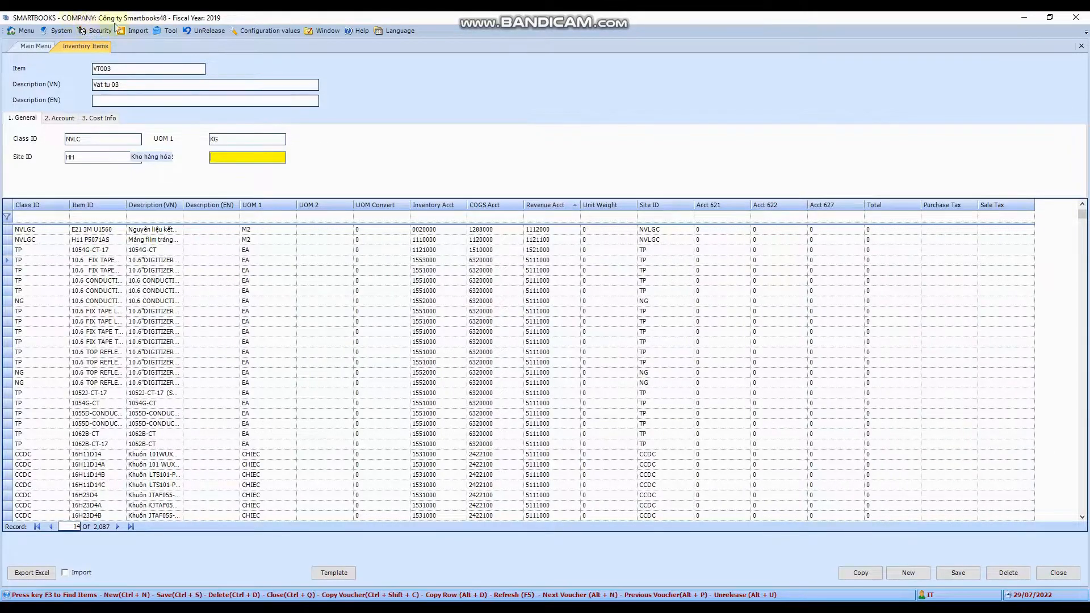
Step: Review the accounts and the purchase and sale tax fields of item VT003, and save the item
{"action": "left_click", "coordinate": [70, 118]}
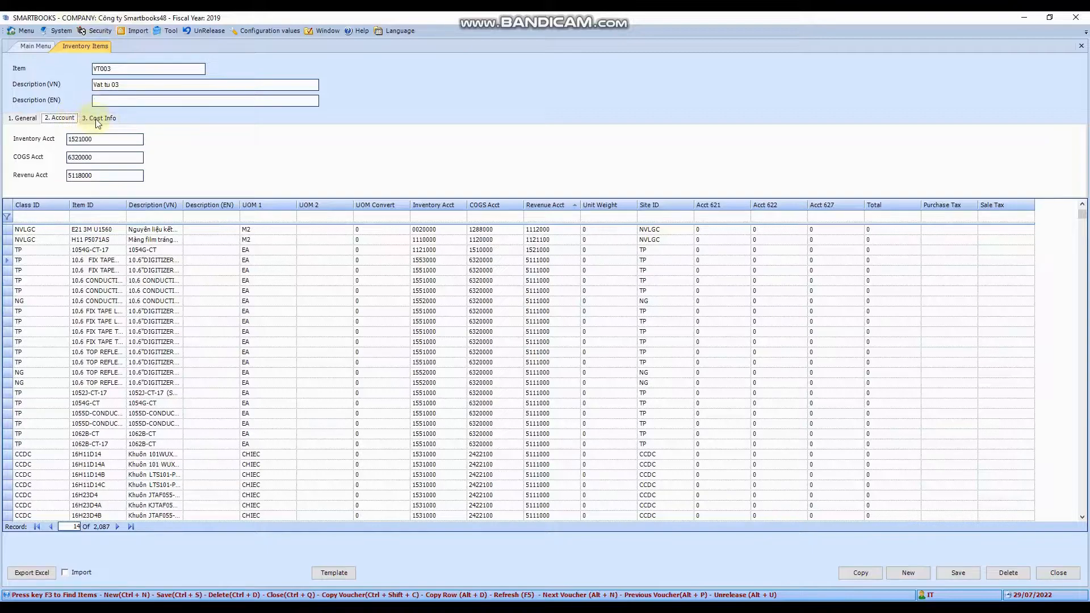
{"action": "left_click", "coordinate": [98, 121]}
{"action": "left_click", "coordinate": [98, 133]}
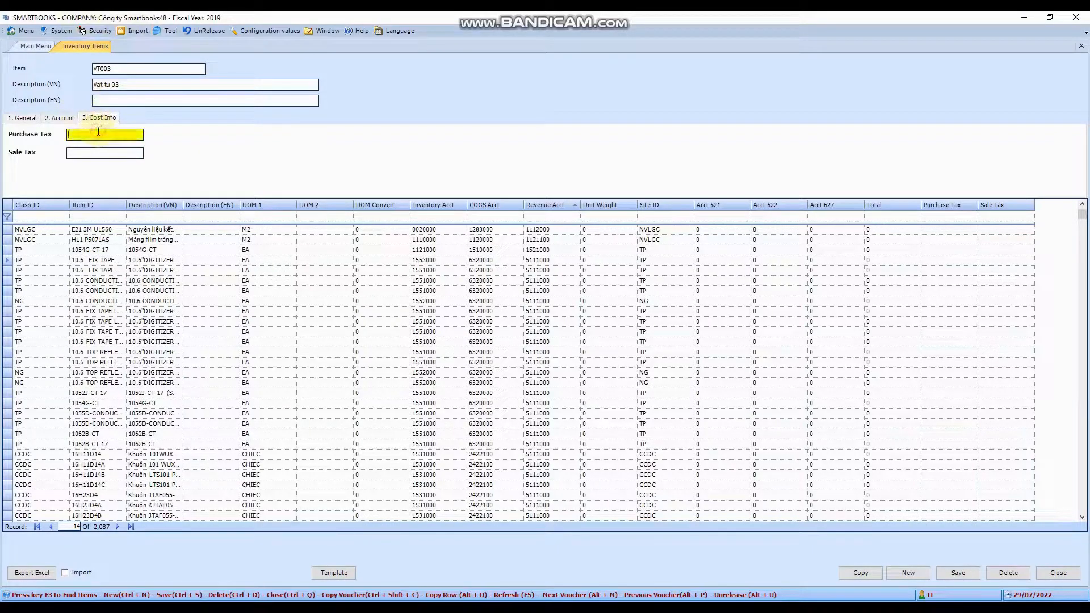
{"action": "left_click", "coordinate": [71, 119]}
{"action": "left_click", "coordinate": [95, 118]}
{"action": "left_click", "coordinate": [92, 133]}
{"action": "left_click", "coordinate": [957, 573]}
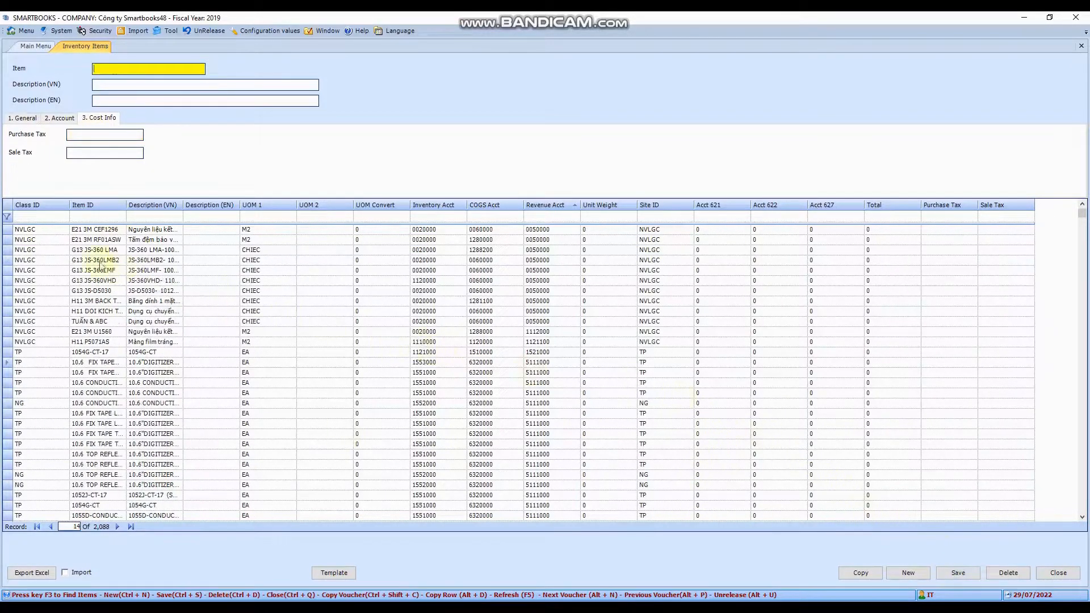
Step: Filter the item list by class ID VT03, and move that filter text to the item ID column
{"action": "left_click", "coordinate": [50, 216]}
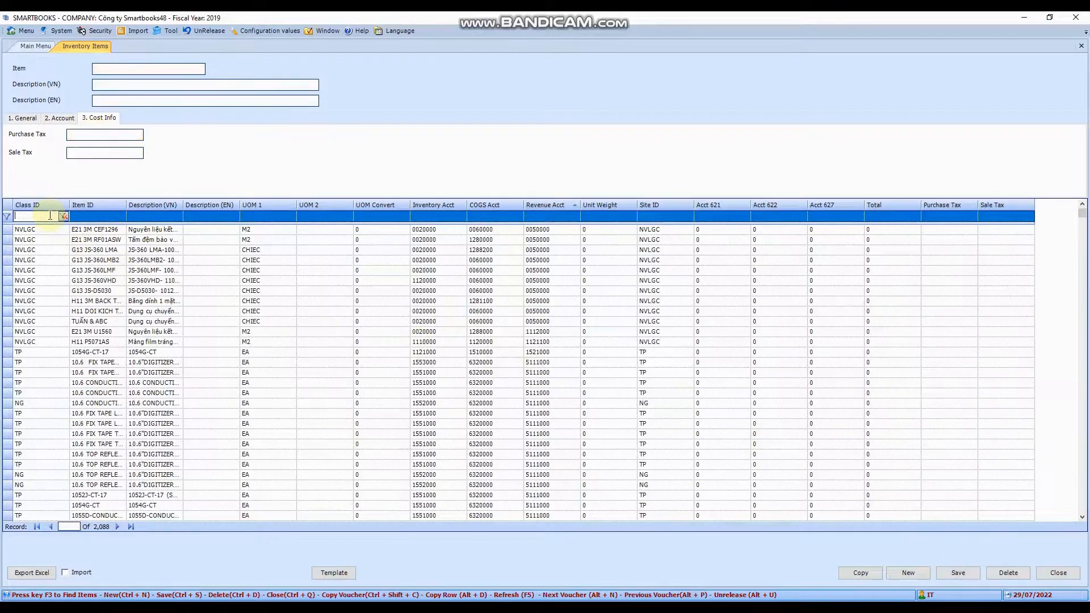
{"action": "type", "text": "VT03"}
{"action": "key", "text": "Tab"}
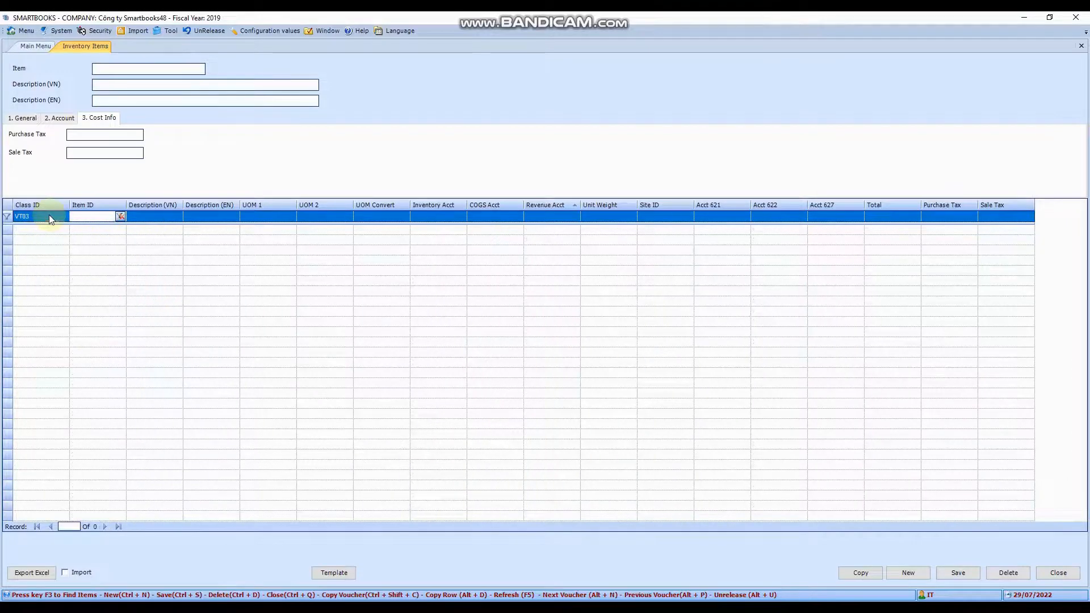
{"action": "left_click", "coordinate": [49, 216]}
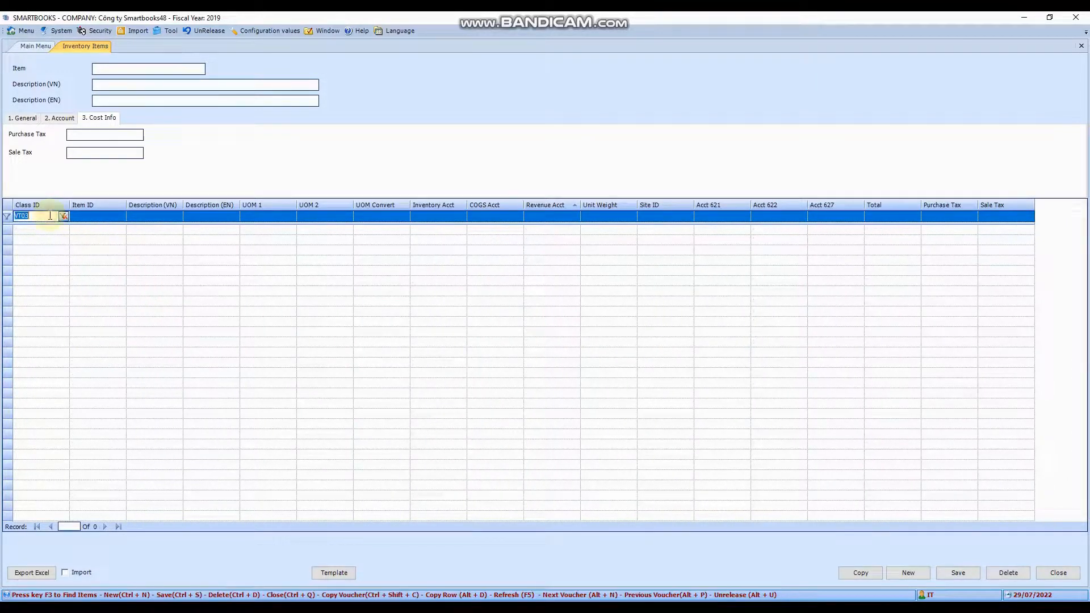
{"action": "key", "text": "ctrl+x"}
{"action": "left_click", "coordinate": [100, 216]}
{"action": "key", "text": "ctrl+v"}
{"action": "key", "text": "Tab"}
Step: Shorten the item ID filter to VT0 and select the new item VT003 in the list
{"action": "left_click", "coordinate": [100, 217]}
{"action": "left_click", "coordinate": [100, 216]}
{"action": "key", "text": "BackSpace"}
{"action": "key", "text": "Tab"}
{"action": "left_click", "coordinate": [86, 229]}
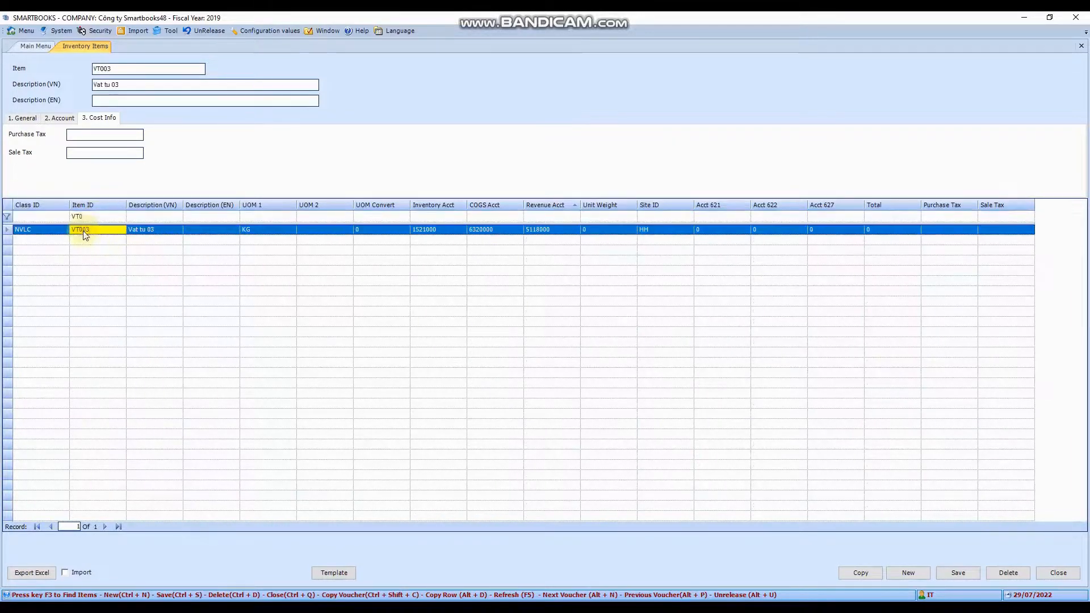
{"action": "left_click", "coordinate": [83, 216]}
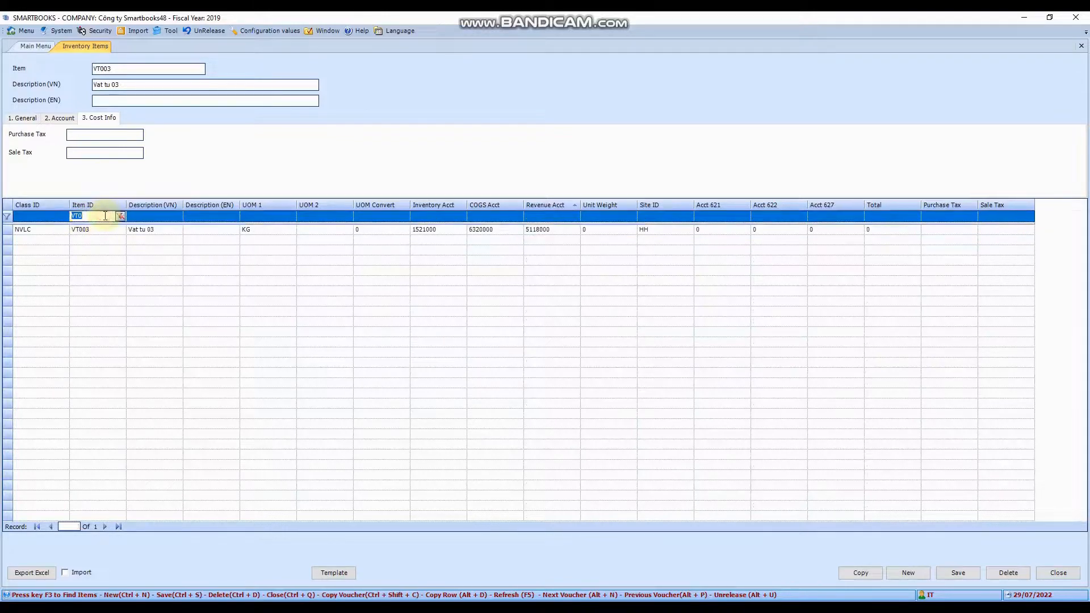
Step: Switch from the item list to the inventory beginning balance input and save its template as Import Inventory Beginning Balance.xlsx in Downloads
{"action": "left_click", "coordinate": [1051, 571]}
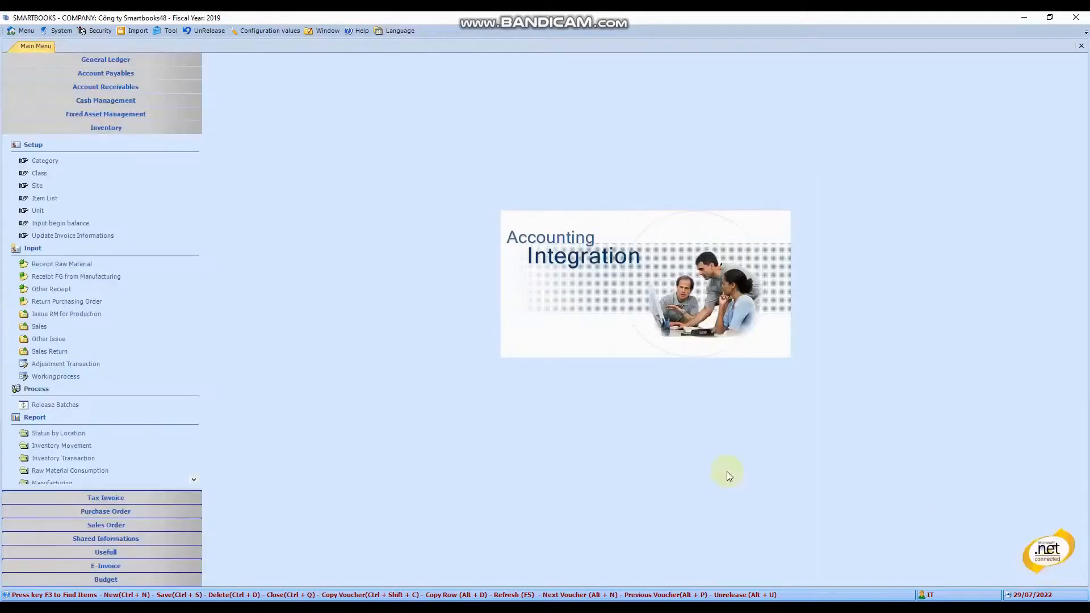
{"action": "left_click", "coordinate": [71, 227]}
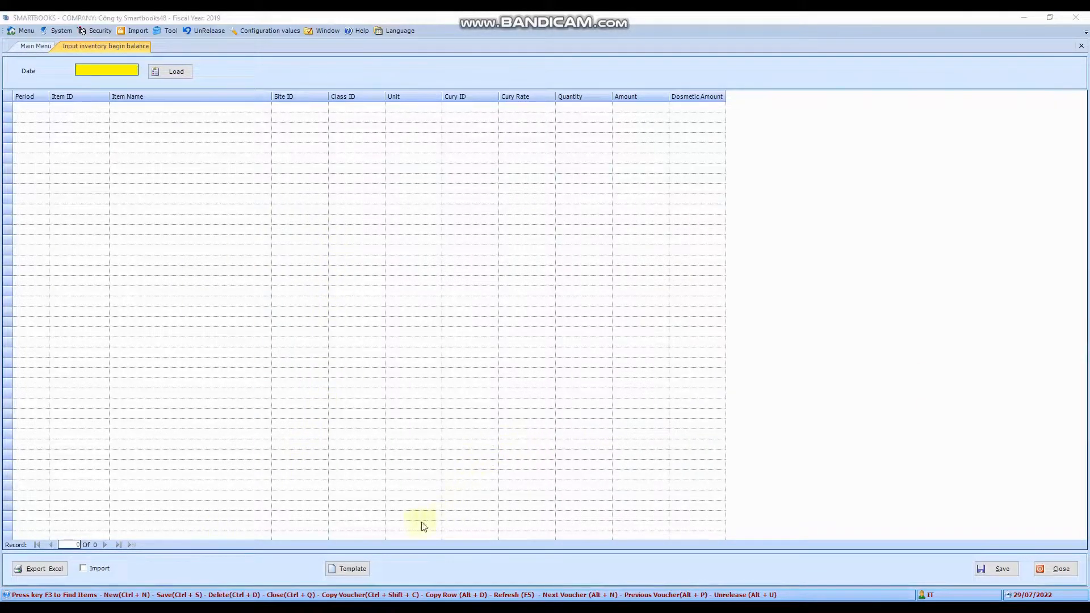
{"action": "left_click", "coordinate": [347, 568]}
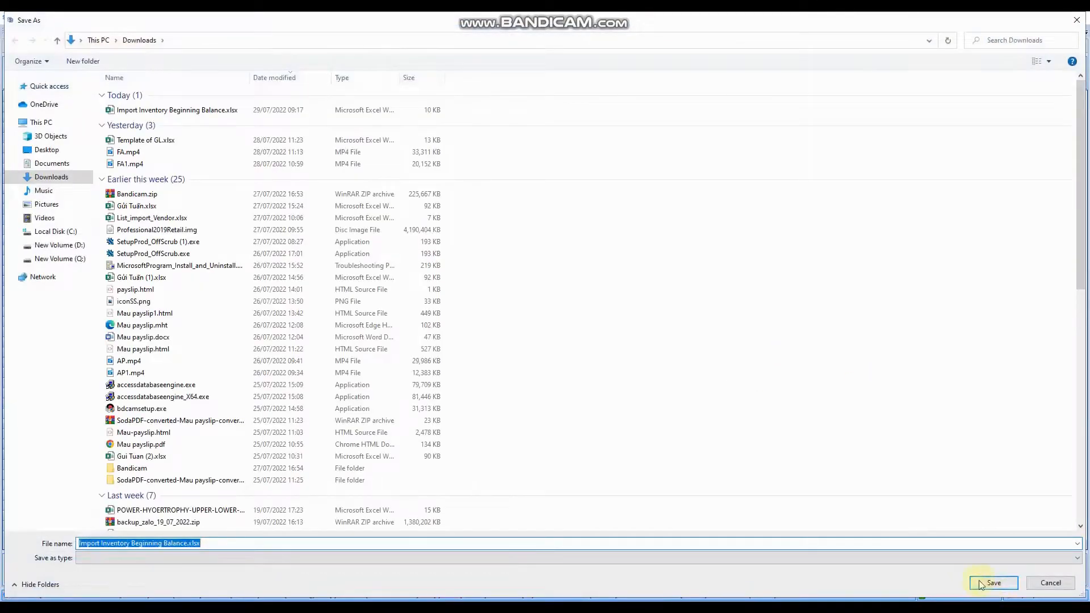
{"action": "left_click", "coordinate": [990, 580]}
{"action": "left_click", "coordinate": [566, 319]}
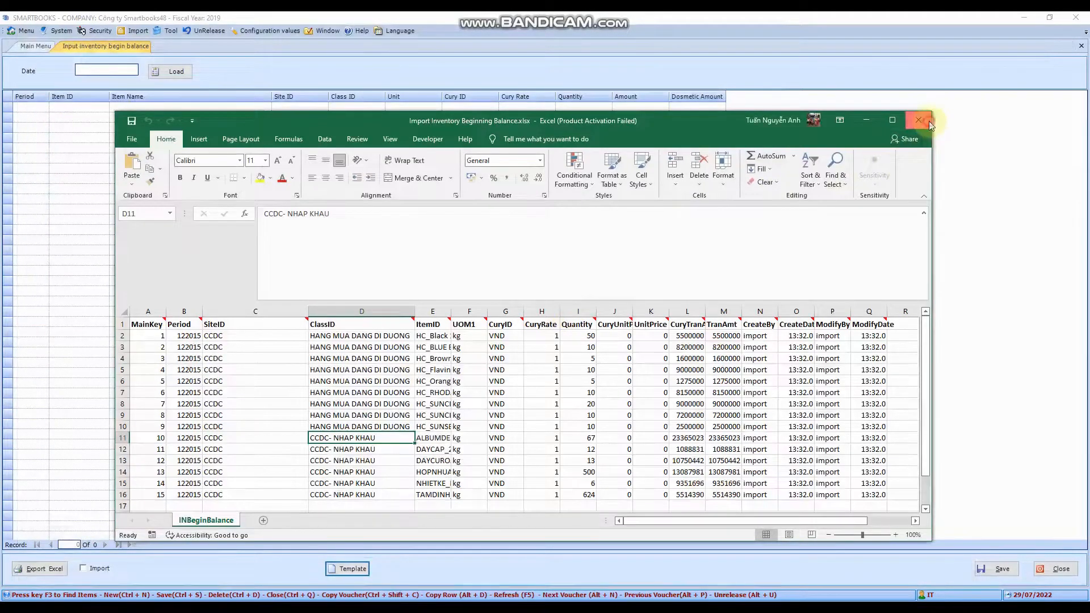
{"action": "left_click", "coordinate": [918, 120]}
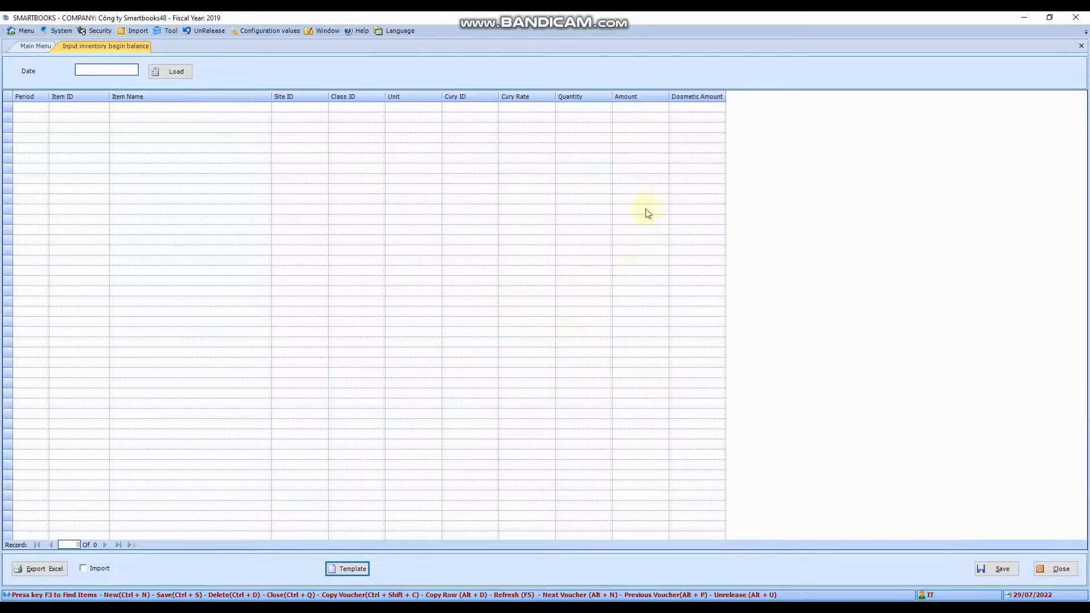
Step: Leave the beginning balance input, start a raw material receipt and assign vendor 3388100-CKLINE from the lookup list
{"action": "left_click", "coordinate": [1080, 45]}
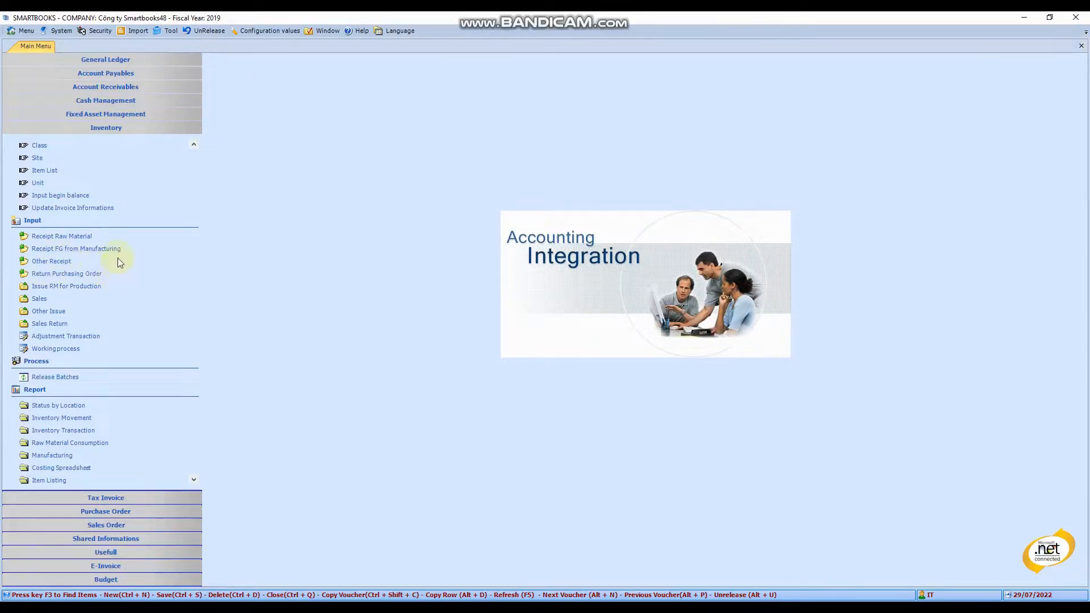
{"action": "scroll", "coordinate": [115, 257], "scroll_direction": "down", "scroll_amount": 2}
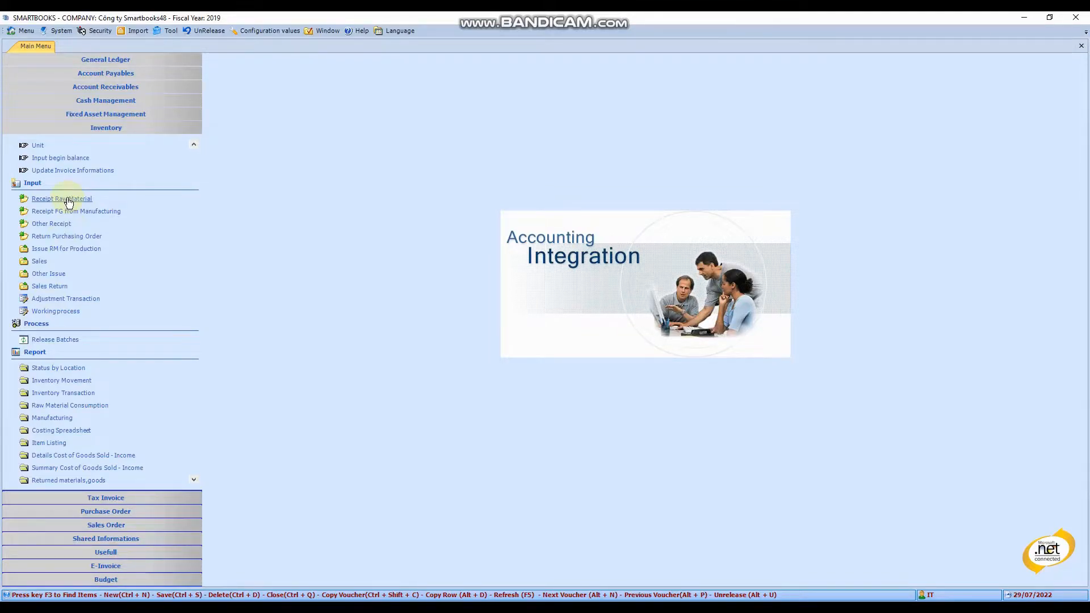
{"action": "left_click", "coordinate": [68, 199]}
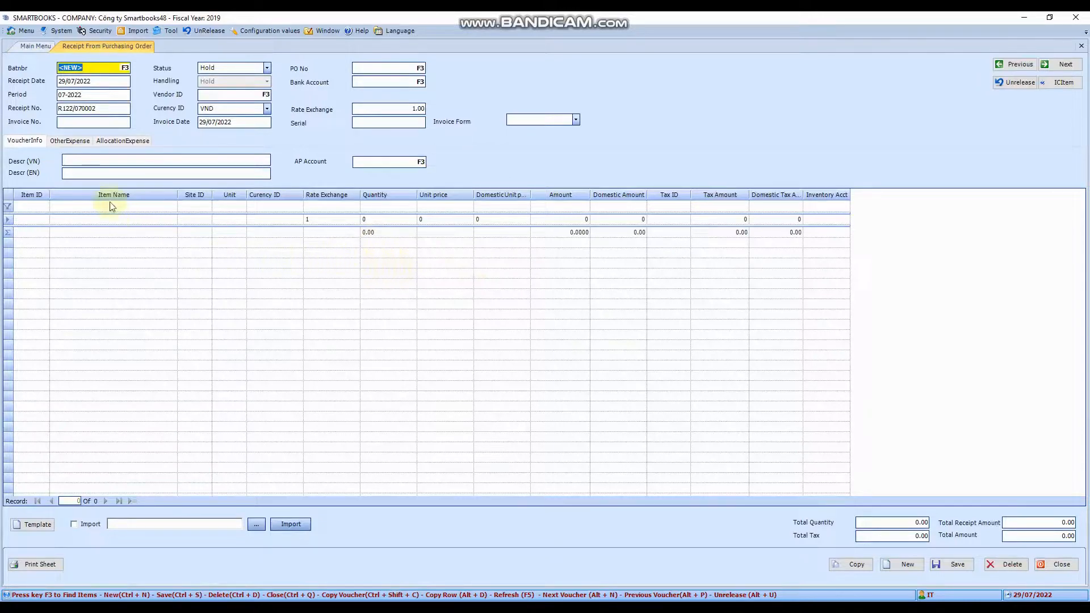
{"action": "left_click", "coordinate": [214, 94]}
{"action": "key", "text": "F3"}
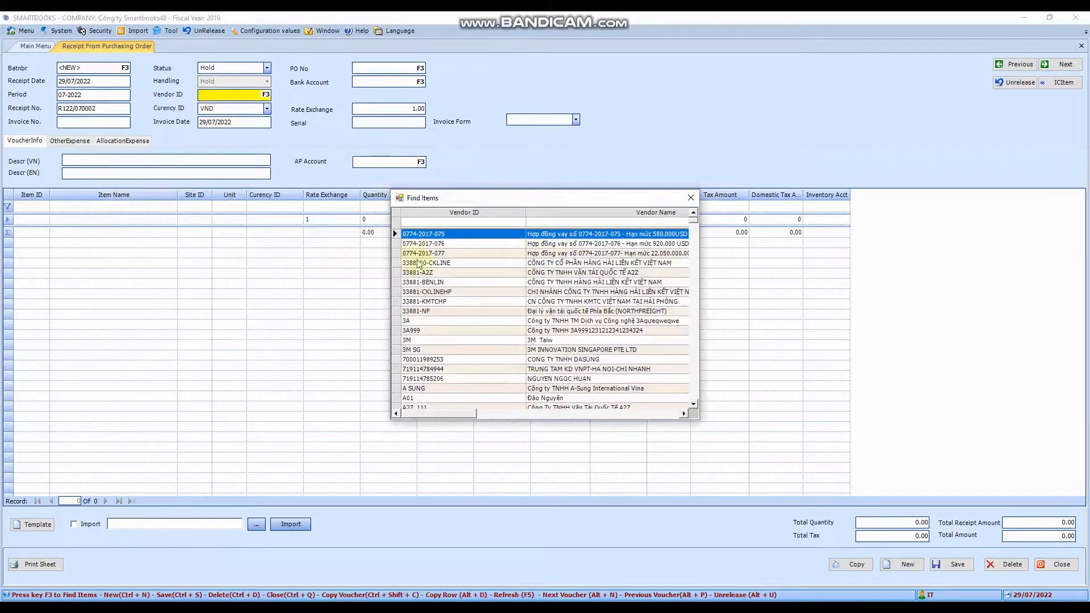
{"action": "double_click", "coordinate": [434, 264]}
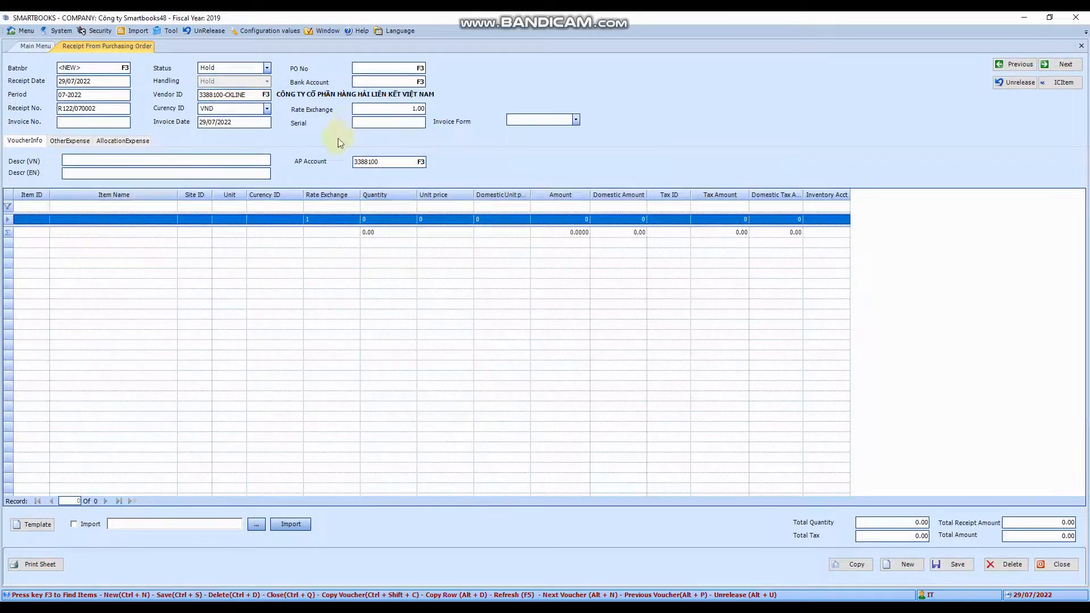
Step: Examine the receipt's other expense and allocation expense sections, and return to the voucher information
{"action": "left_click", "coordinate": [73, 141]}
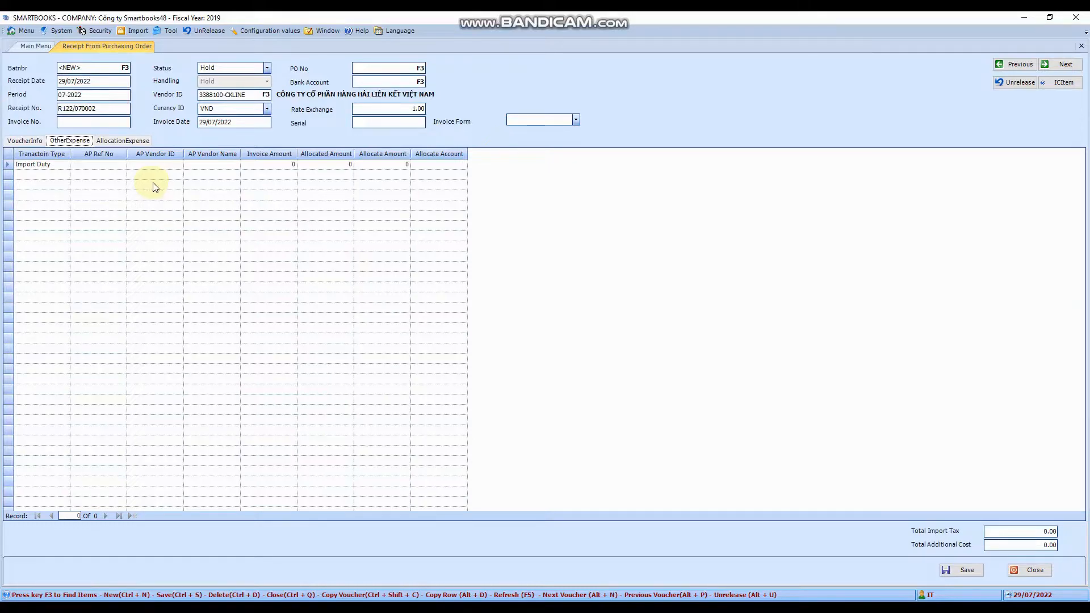
{"action": "left_click", "coordinate": [128, 142]}
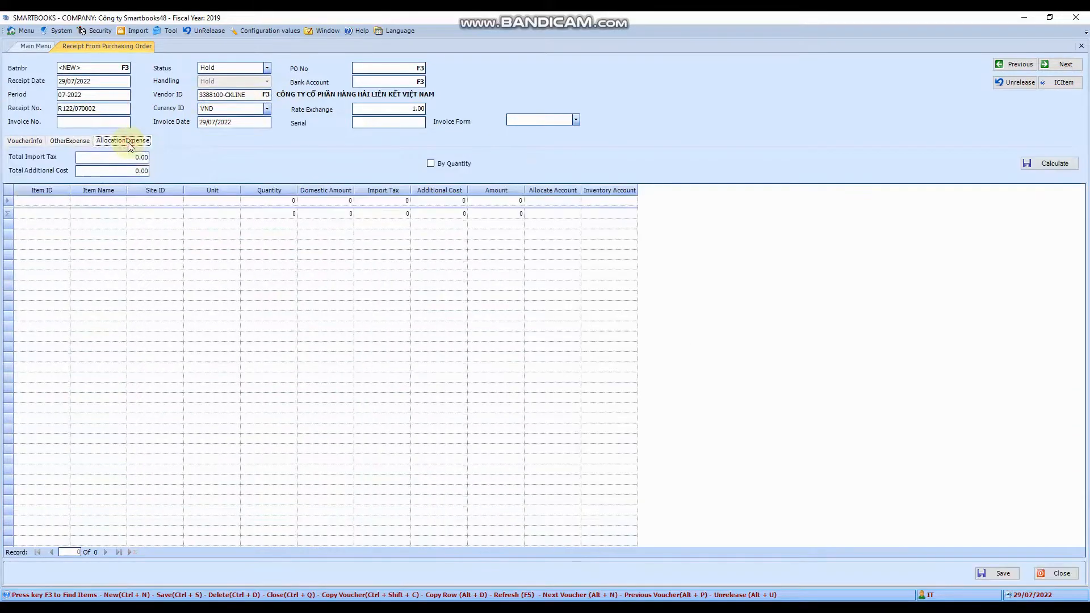
{"action": "left_click", "coordinate": [25, 140]}
Step: Choose item 10.6 FIX TAPE RIGHT from the lookup list for the first receipt line
{"action": "left_click", "coordinate": [37, 218]}
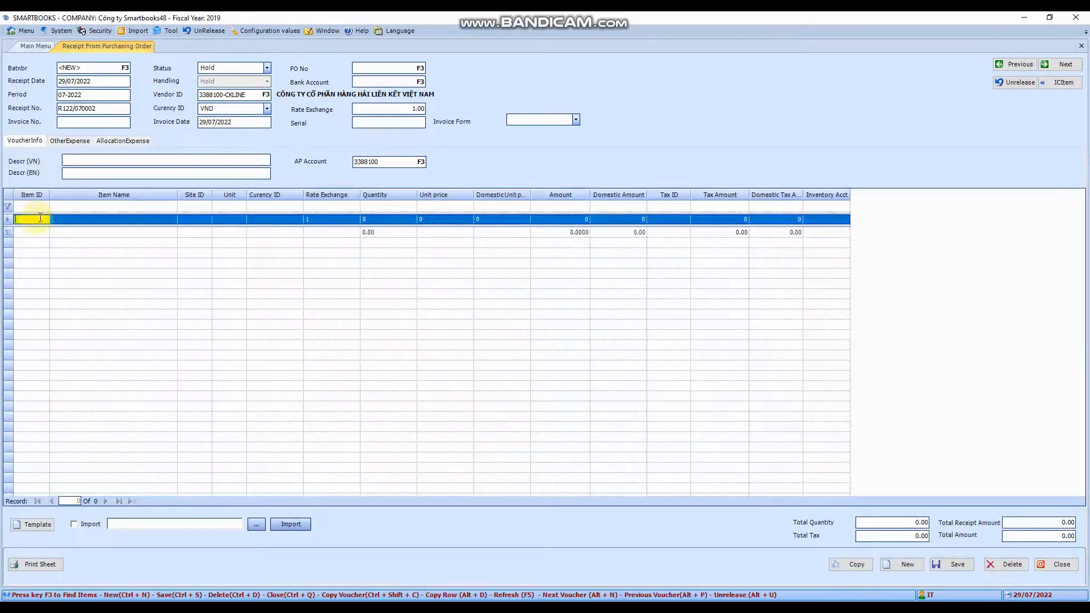
{"action": "key", "text": "F3"}
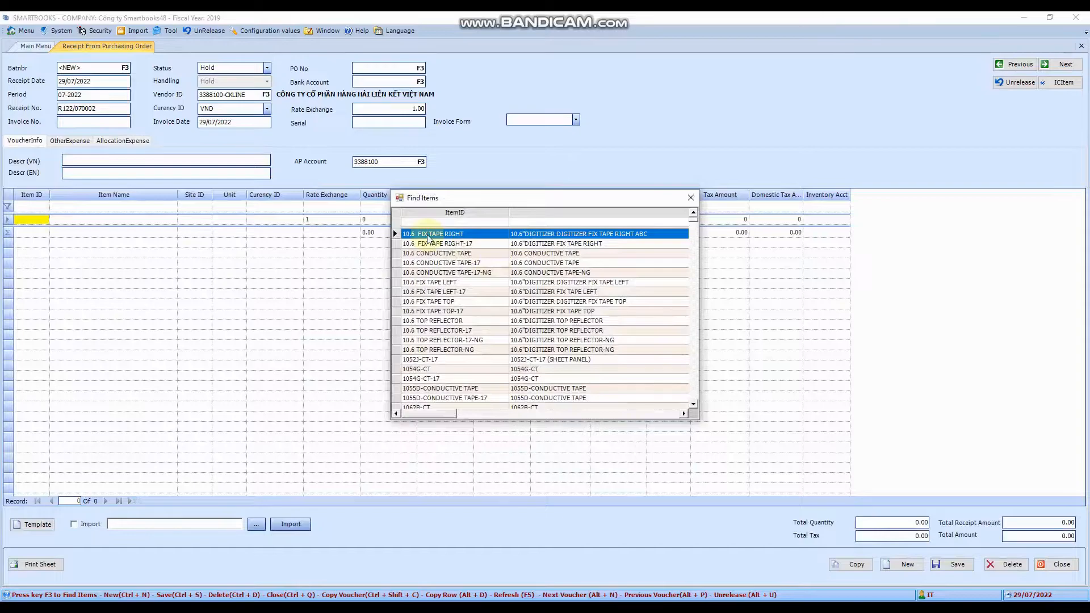
{"action": "double_click", "coordinate": [428, 234]}
Step: Set the first receipt line's quantity to 100 and its unit price to 9,000,000
{"action": "key", "text": "Tab"}
{"action": "key", "text": "Tab"}
{"action": "key", "text": "Tab"}
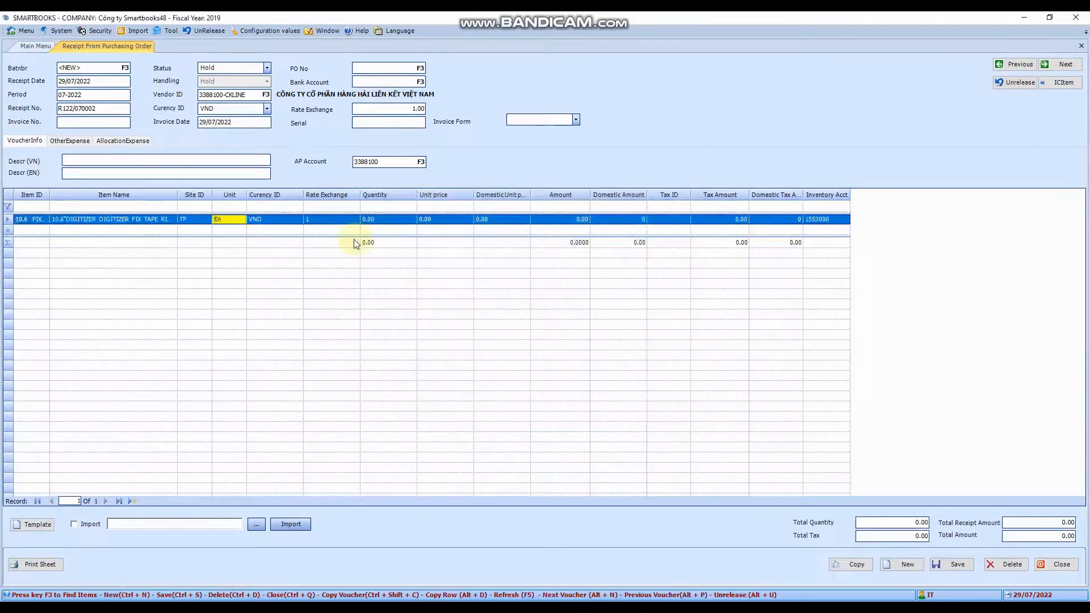
{"action": "key", "text": "Tab"}
{"action": "key", "text": "Tab"}
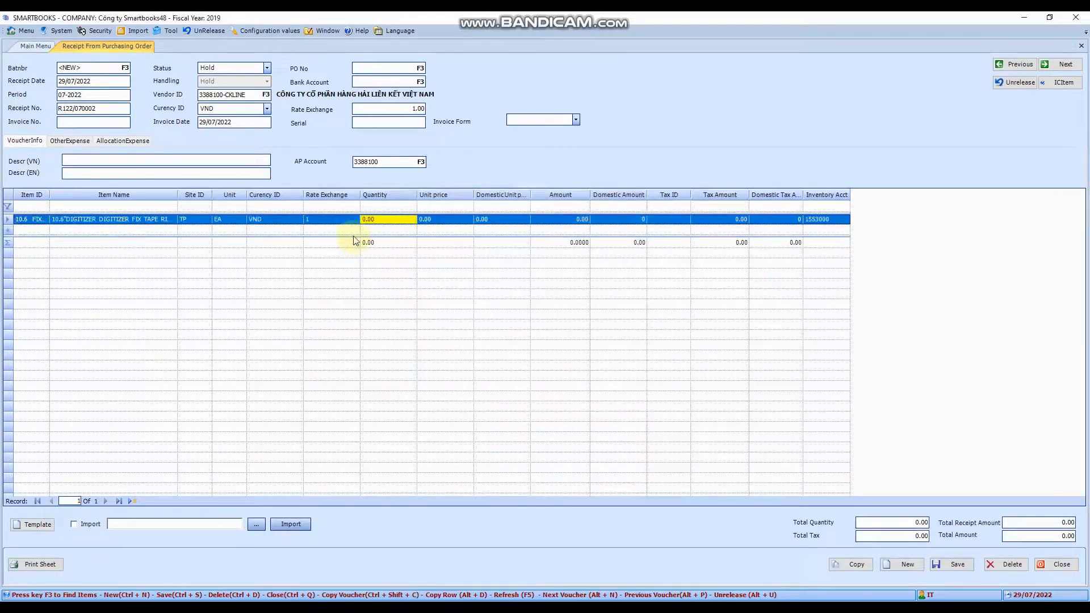
{"action": "type", "text": "100"}
{"action": "key", "text": "Tab"}
{"action": "type", "text": "9,000,00"}
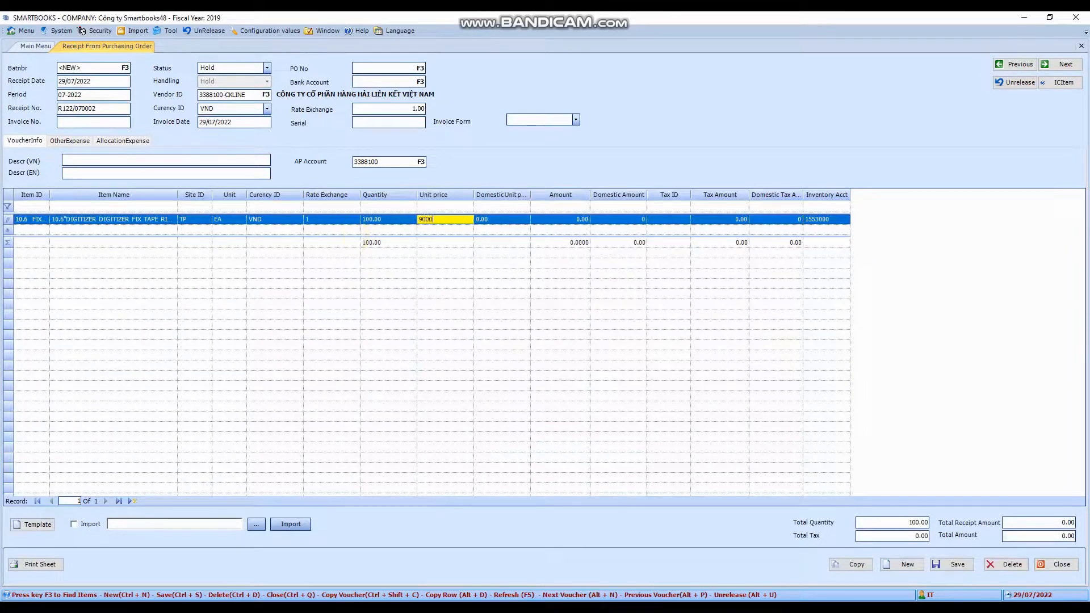
{"action": "type", "text": "00"}
{"action": "key", "text": "Tab"}
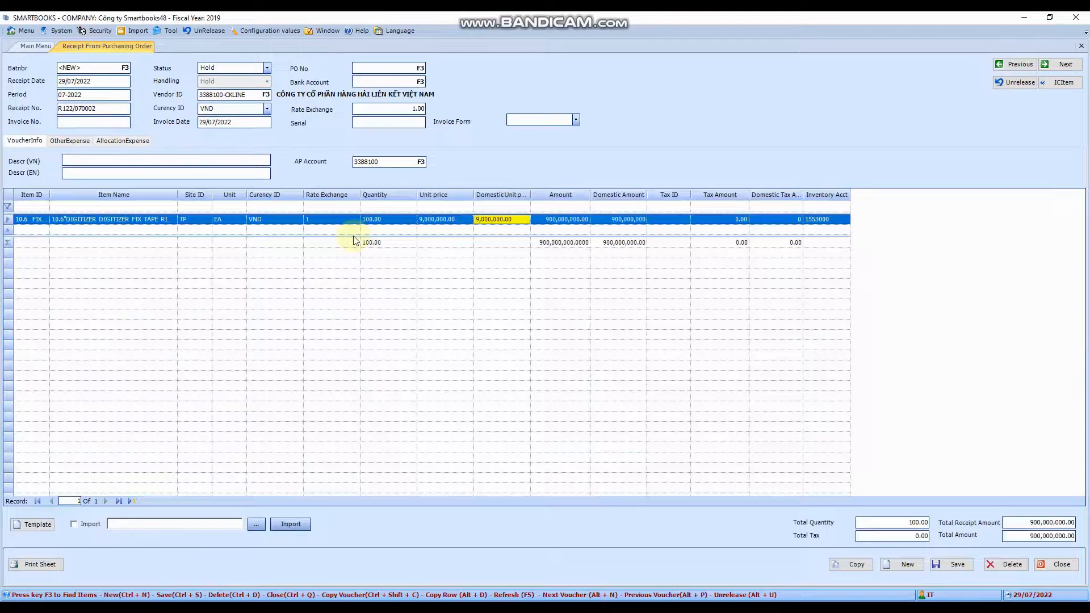
Step: Assign tax code VAT10EX to the first receipt line and move on to a new line
{"action": "key", "text": "Tab"}
{"action": "key", "text": "Tab"}
{"action": "key", "text": "Tab"}
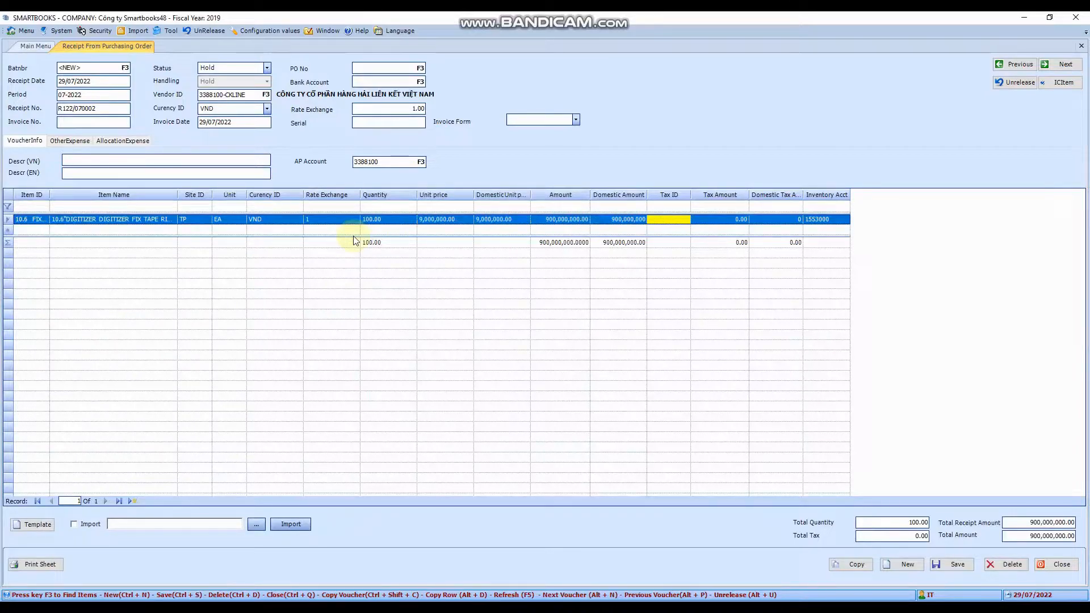
{"action": "key", "text": "F3"}
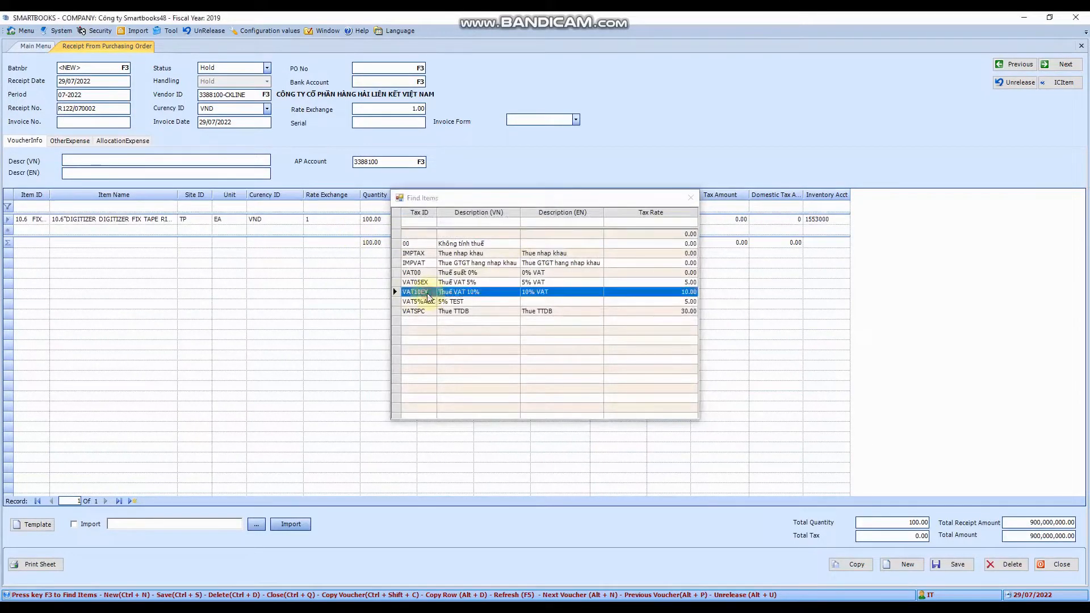
{"action": "double_click", "coordinate": [427, 293]}
{"action": "key", "text": "Tab"}
{"action": "key", "text": "Tab"}
{"action": "key", "text": "Tab"}
{"action": "key", "text": "Tab"}
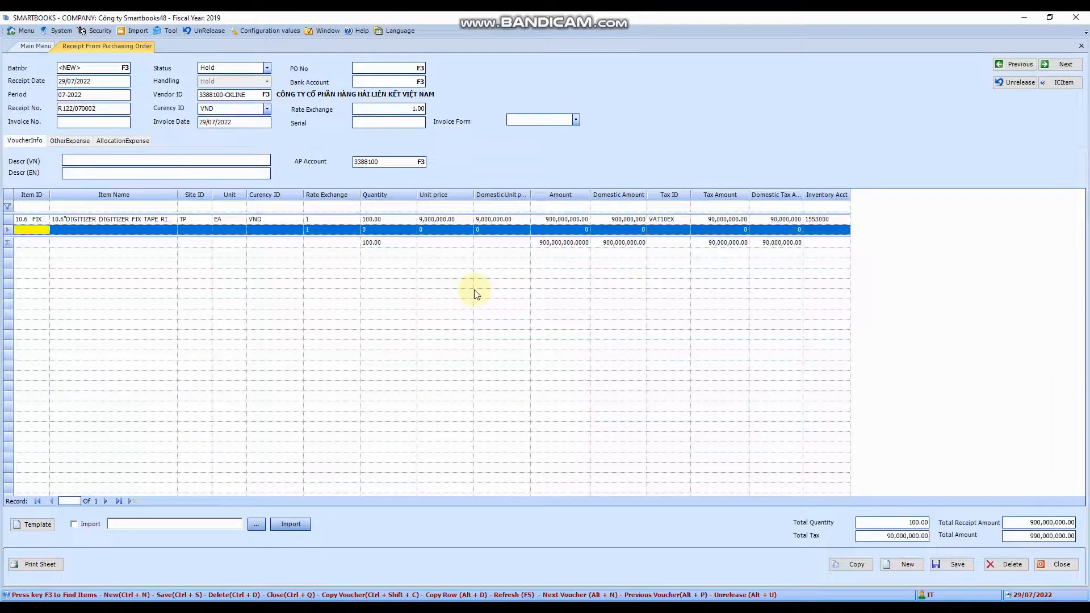
Step: Add item 10.6 CONDUCTIVE TAPE-17-NG as the second receipt line with a quantity of 50
{"action": "key", "text": "F3"}
{"action": "left_click", "coordinate": [454, 273]}
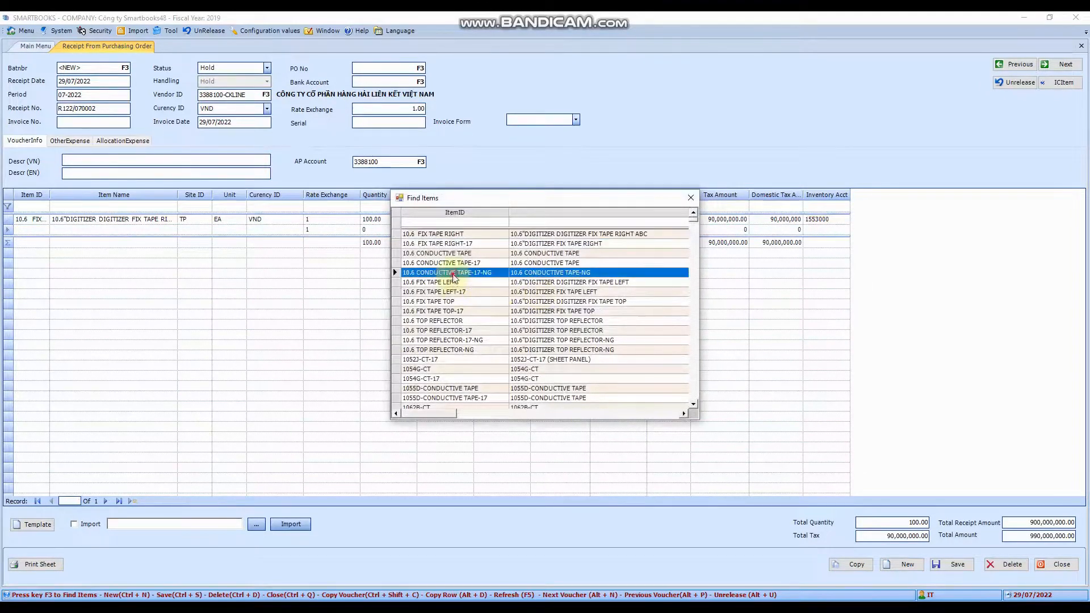
{"action": "double_click", "coordinate": [453, 273]}
{"action": "key", "text": "Tab"}
{"action": "key", "text": "Tab"}
{"action": "key", "text": "Tab"}
{"action": "key", "text": "Tab"}
{"action": "key", "text": "Tab"}
{"action": "type", "text": "50"}
{"action": "key", "text": "Tab"}
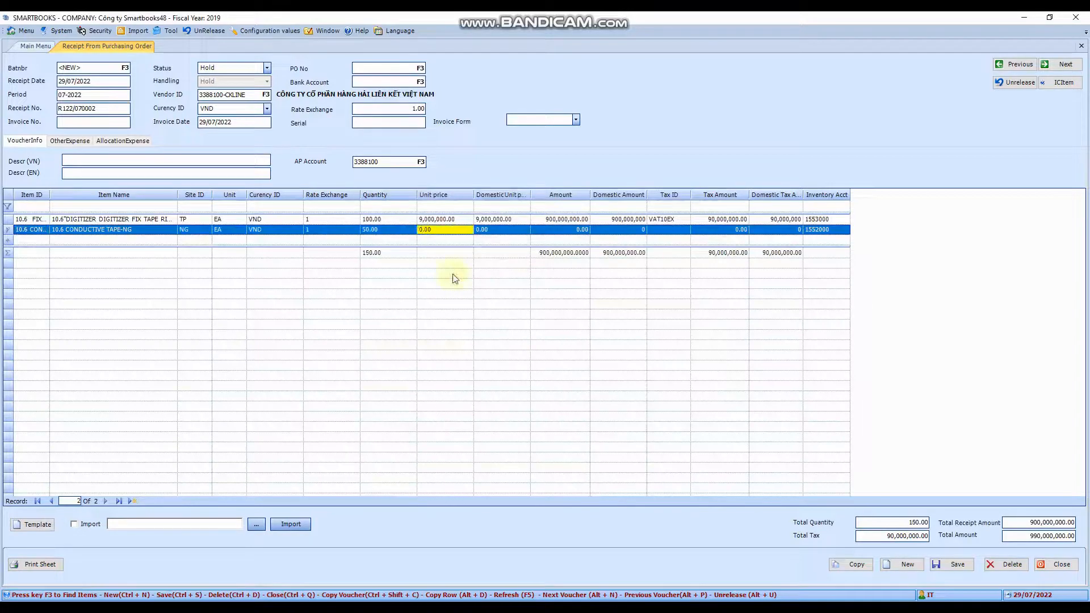
Step: Set the second receipt line's unit price to 80,000
{"action": "type", "text": "80000"}
{"action": "key", "text": "Tab"}
{"action": "key", "text": "Tab"}
{"action": "key", "text": "Tab"}
{"action": "key", "text": "Tab"}
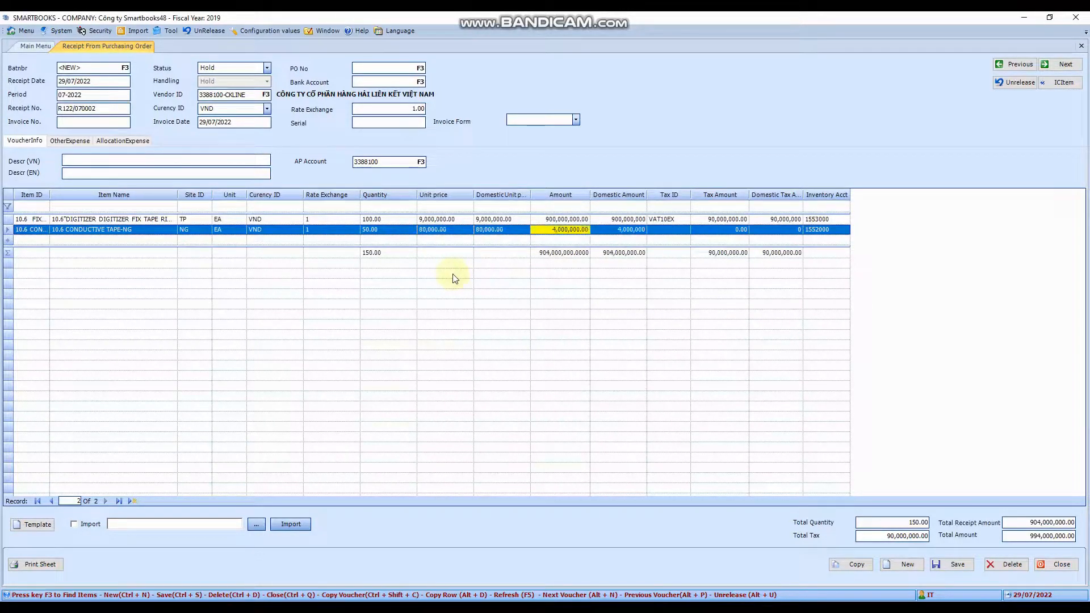
Step: Assign tax code VAT10EX to the second receipt line and save the purchase receipt
{"action": "key", "text": "F3"}
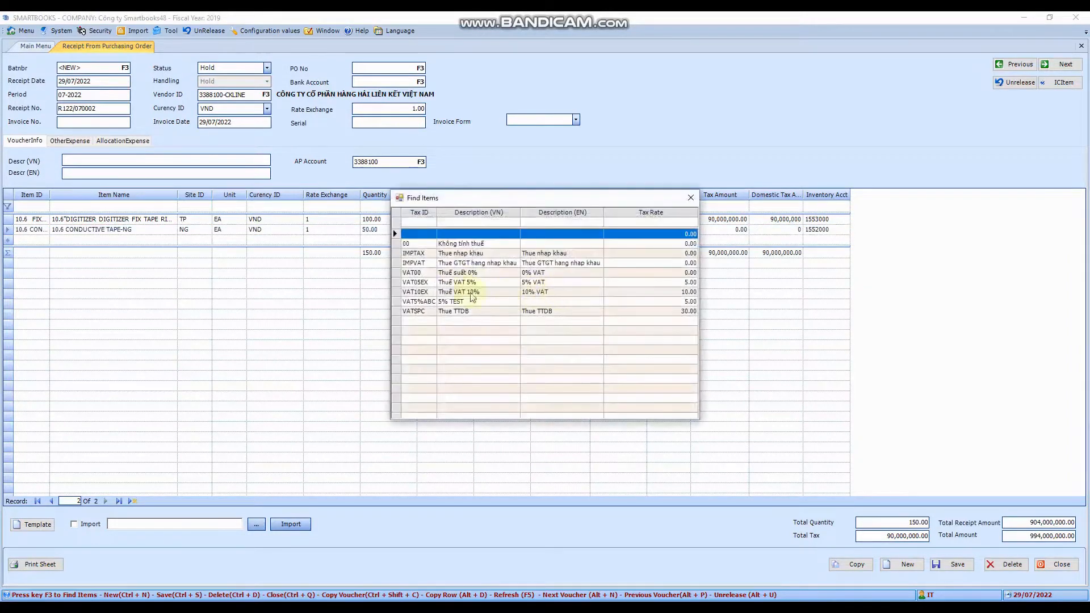
{"action": "left_click", "coordinate": [481, 294]}
{"action": "double_click", "coordinate": [481, 294]}
{"action": "key", "text": "Tab"}
{"action": "key", "text": "Tab"}
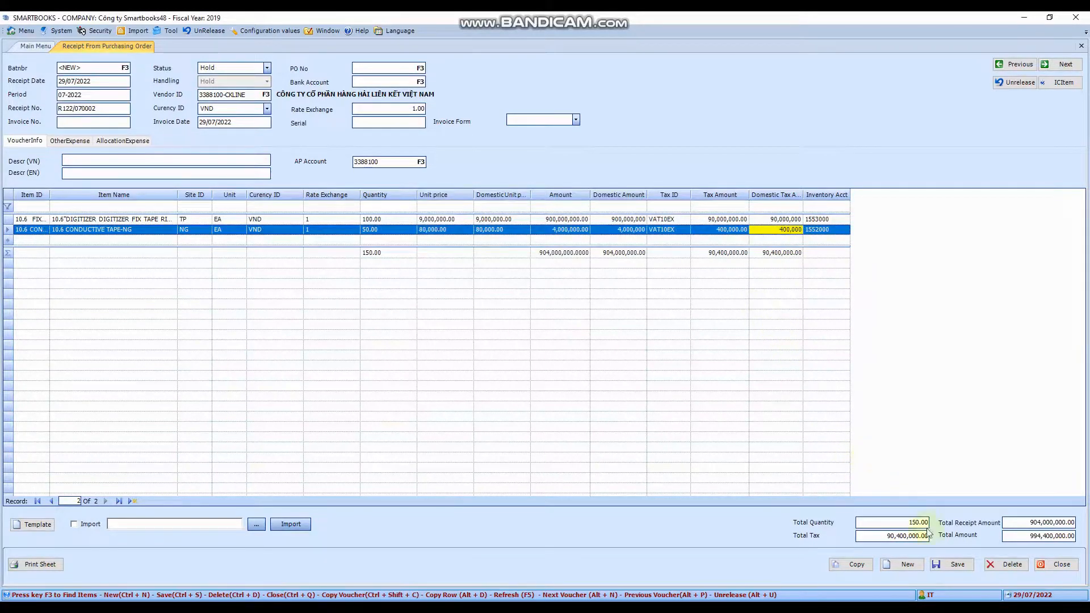
{"action": "left_click", "coordinate": [958, 564]}
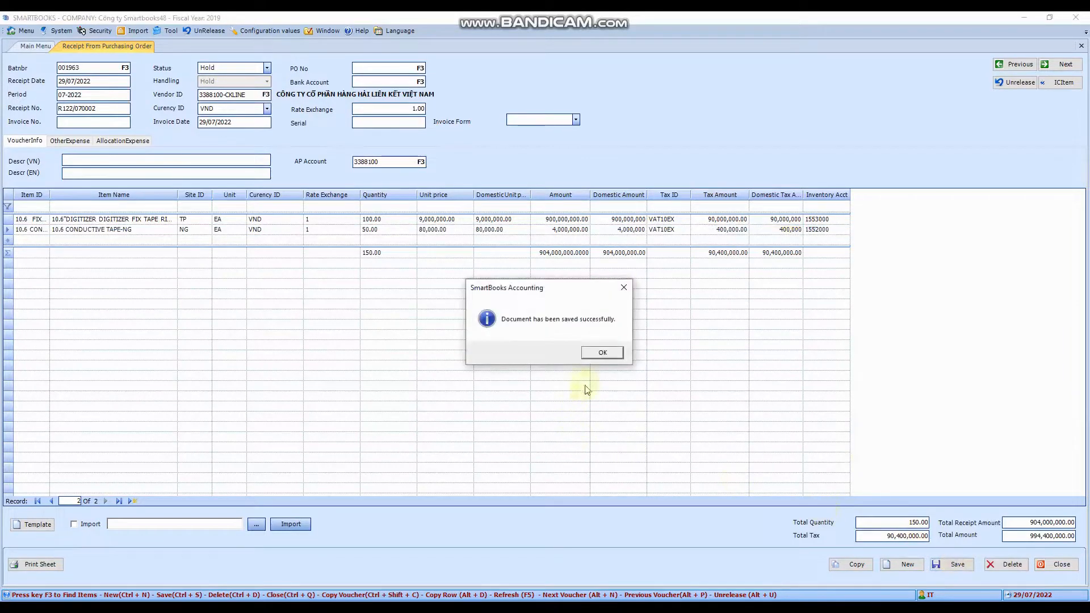
{"action": "left_click", "coordinate": [602, 354]}
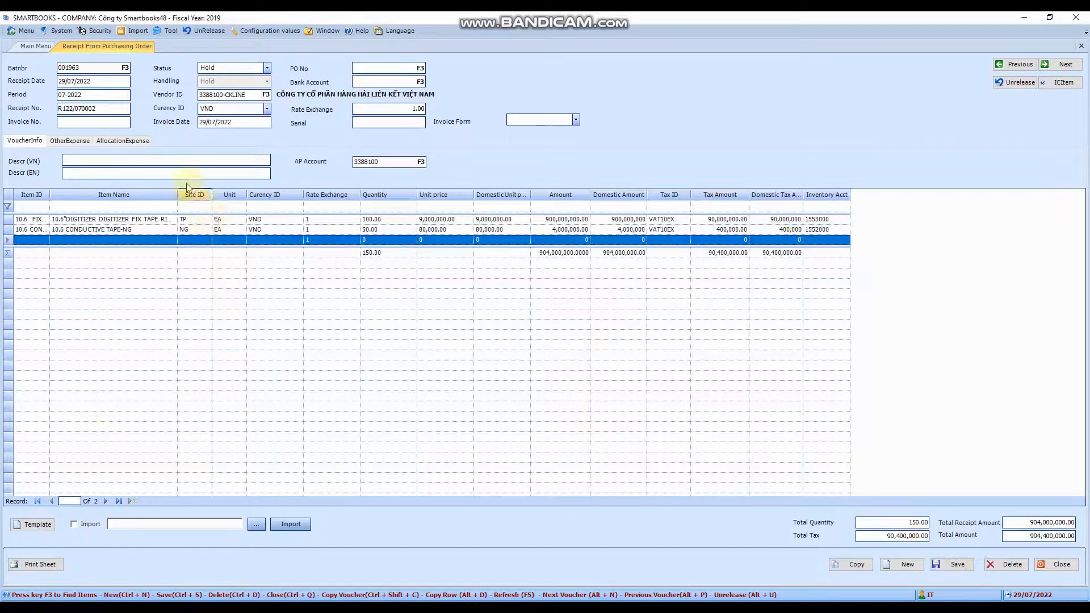
Step: Link payables reference AP20/030094 to the Import Duty line in the receipt's other expenses
{"action": "left_click", "coordinate": [71, 141]}
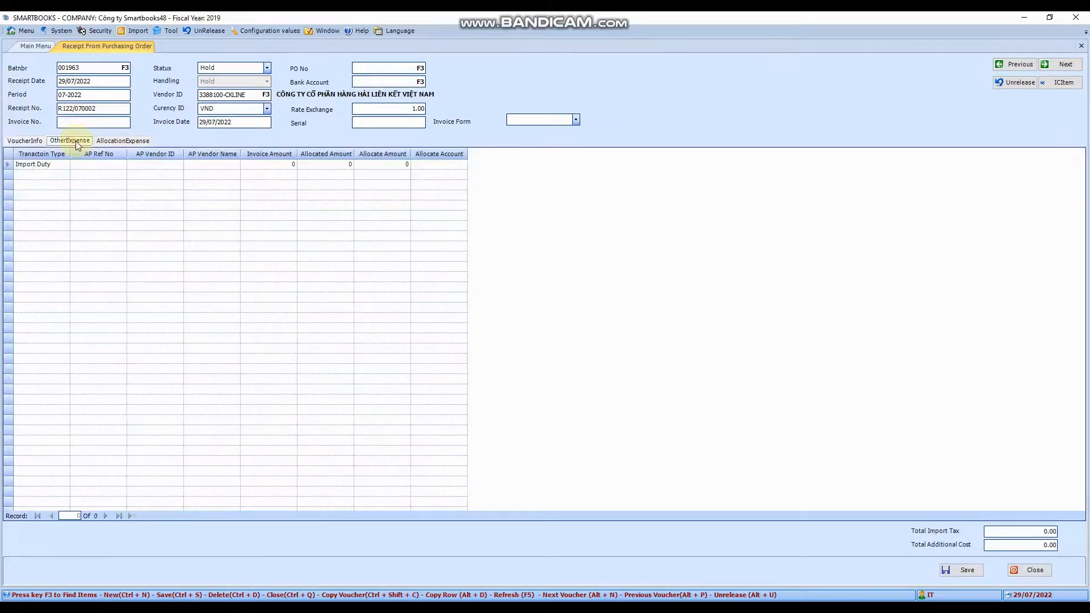
{"action": "left_click", "coordinate": [22, 142]}
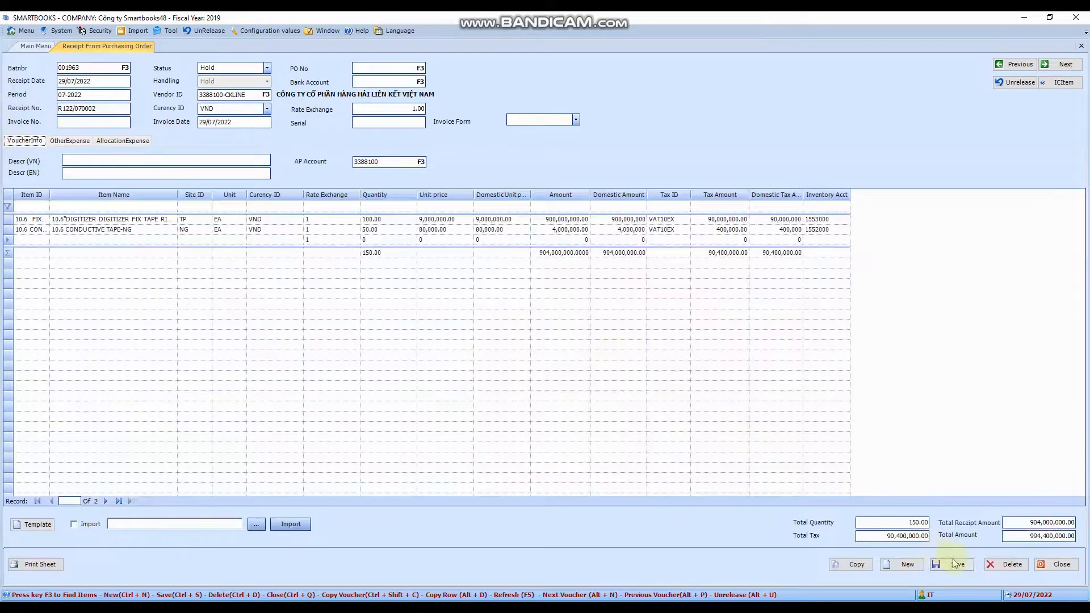
{"action": "left_click", "coordinate": [69, 141]}
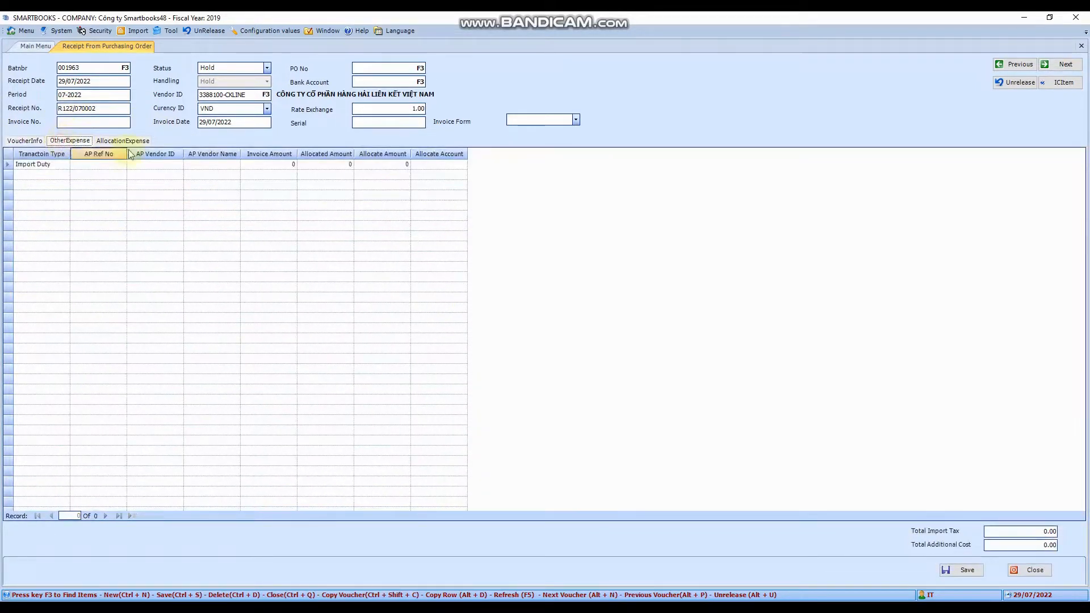
{"action": "left_click", "coordinate": [108, 166]}
{"action": "key", "text": "F3"}
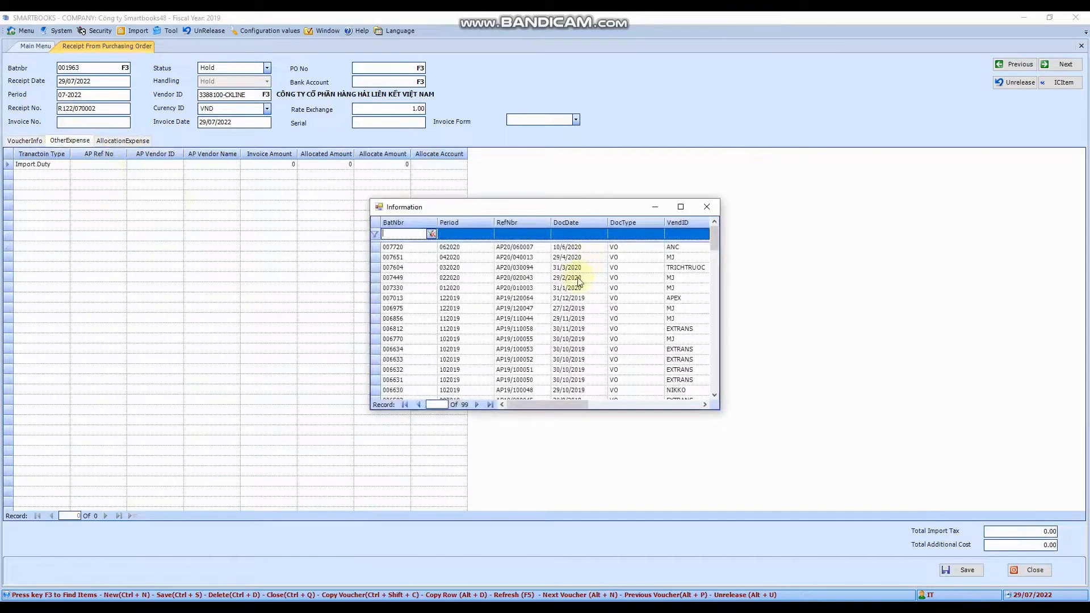
{"action": "scroll", "coordinate": [579, 291], "scroll_direction": "down", "scroll_amount": 8}
{"action": "scroll", "coordinate": [544, 281], "scroll_direction": "up", "scroll_amount": 8}
{"action": "double_click", "coordinate": [513, 271]}
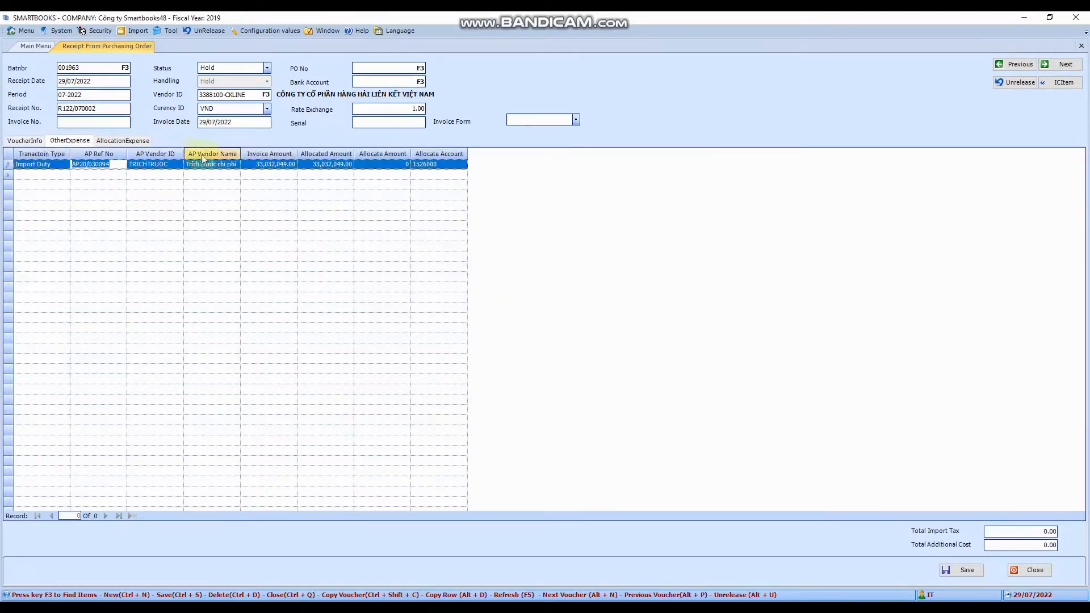
Step: Save the Import Duty expense entry for the receipt
{"action": "left_click", "coordinate": [277, 164]}
{"action": "key", "text": "Tab"}
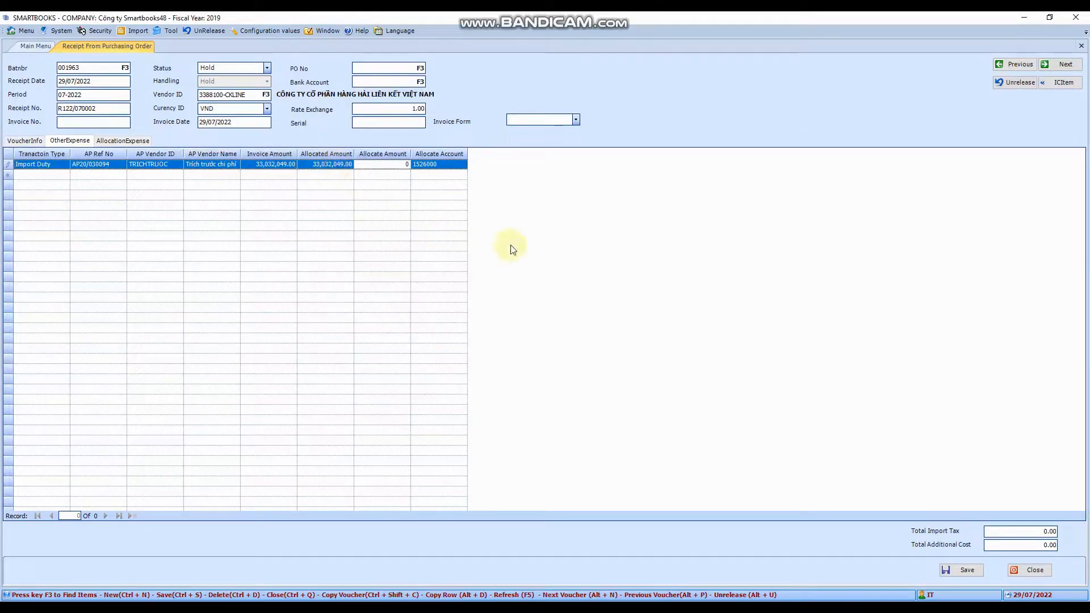
{"action": "left_click", "coordinate": [958, 569]}
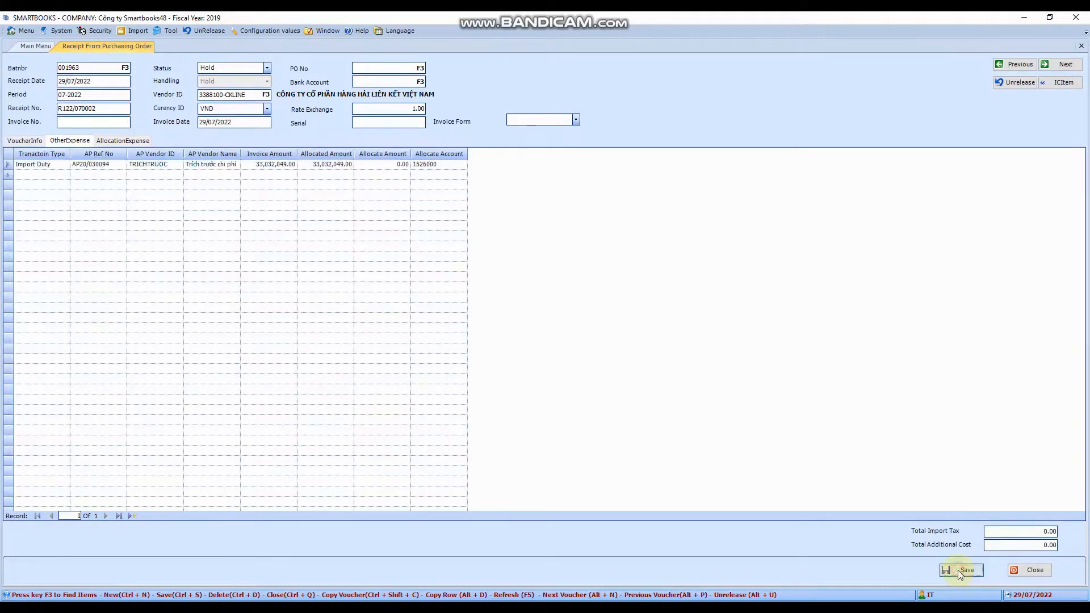
Step: Calculate the expense allocation across the receipt lines, save it, and close the purchase receipt
{"action": "left_click", "coordinate": [113, 141]}
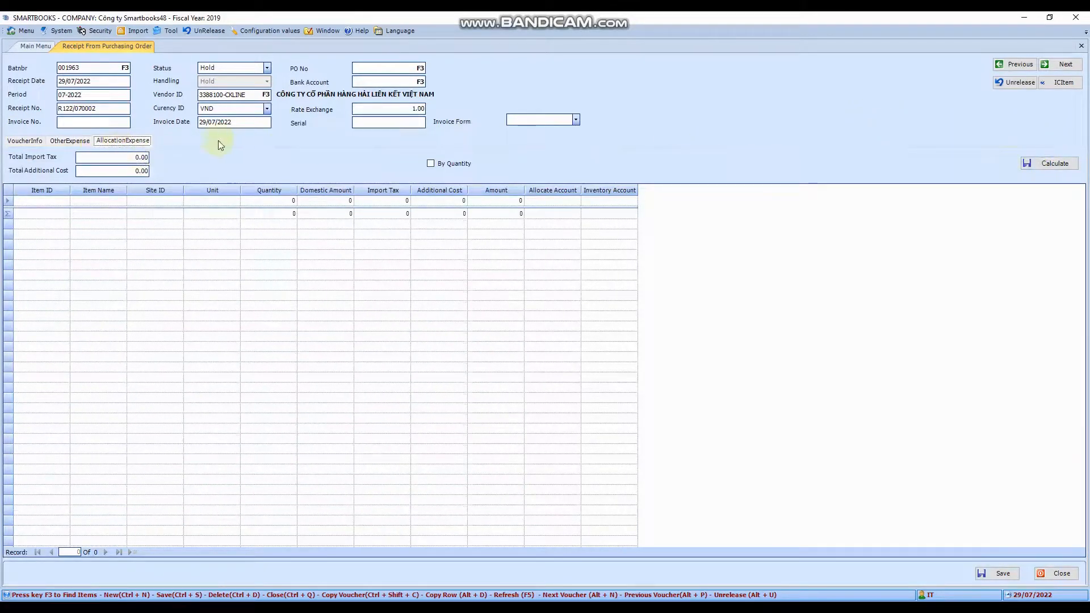
{"action": "left_click", "coordinate": [142, 170]}
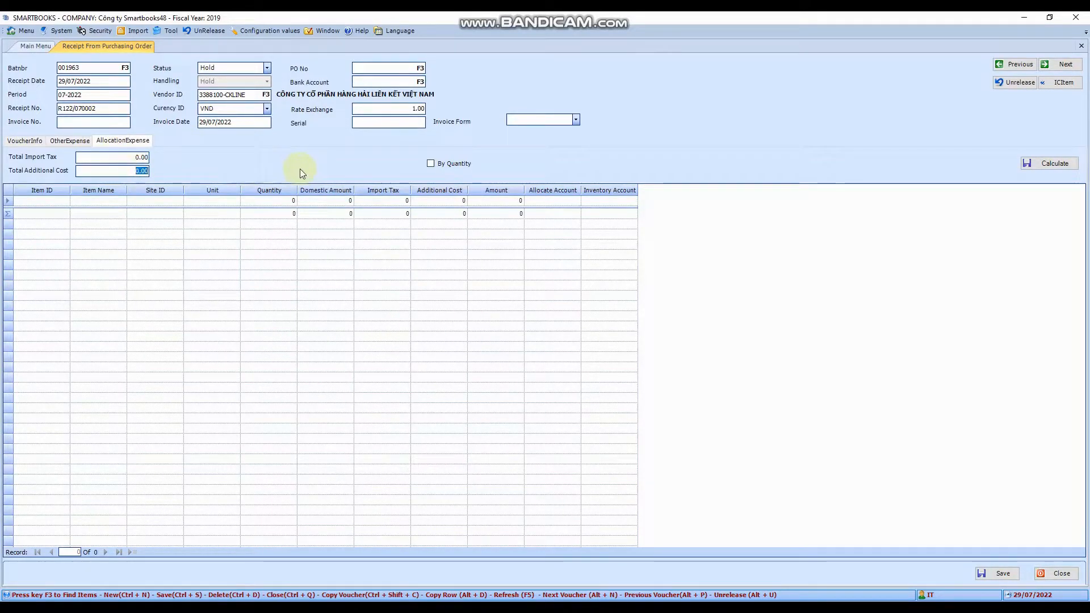
{"action": "left_click", "coordinate": [1061, 166]}
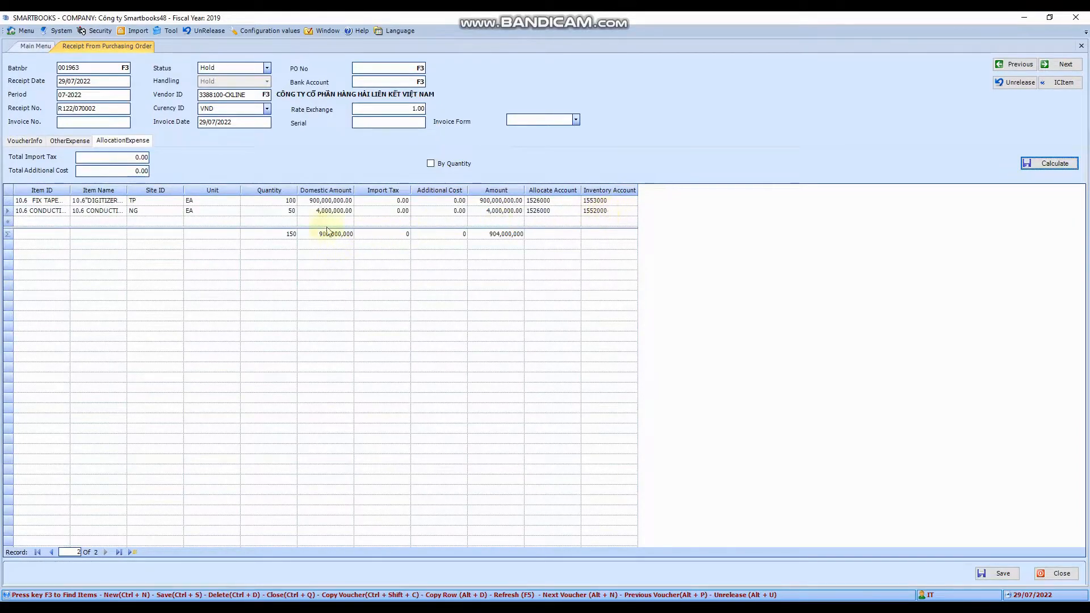
{"action": "left_click", "coordinate": [392, 210]}
{"action": "left_click", "coordinate": [440, 211]}
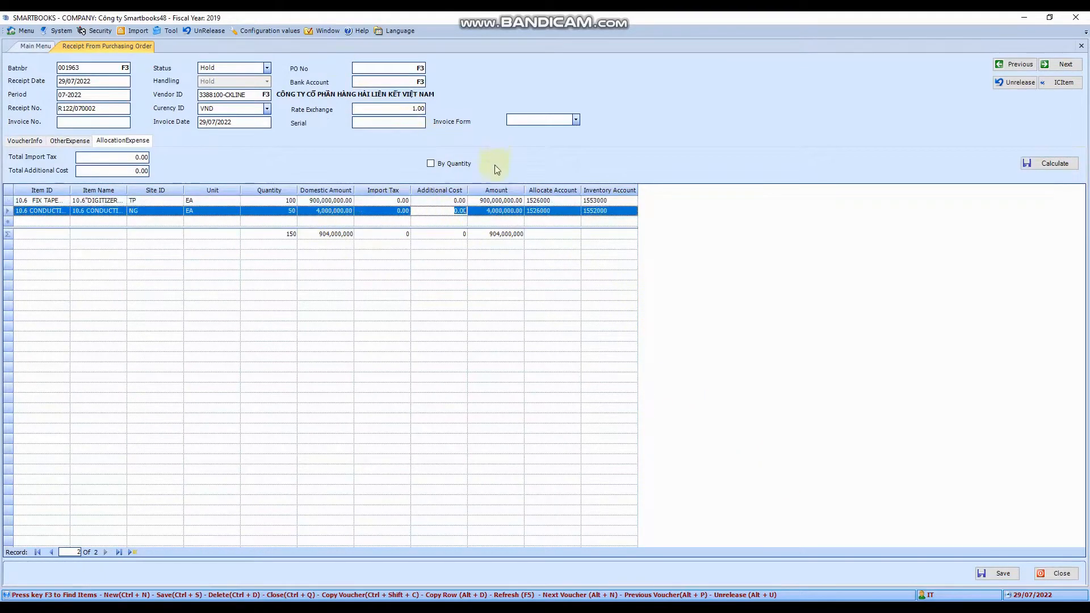
{"action": "key", "text": "Up"}
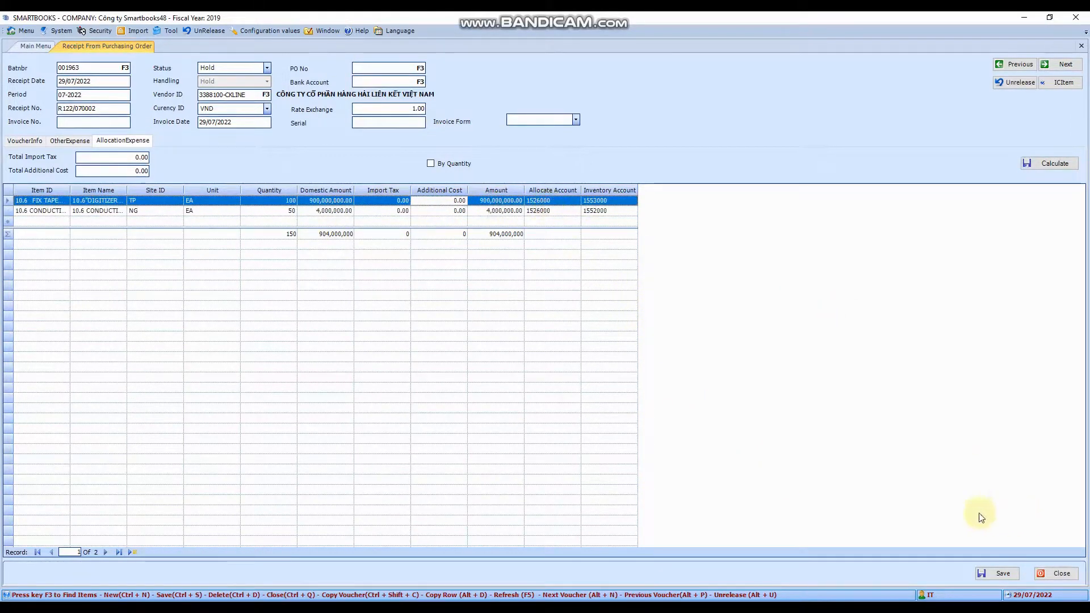
{"action": "left_click", "coordinate": [999, 574]}
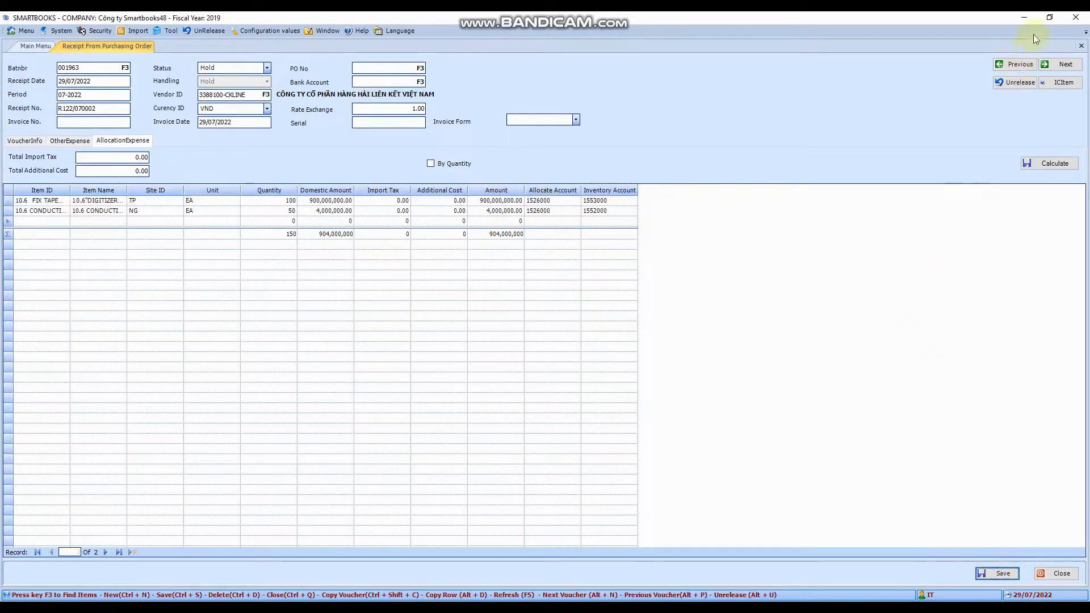
{"action": "left_click", "coordinate": [1080, 46]}
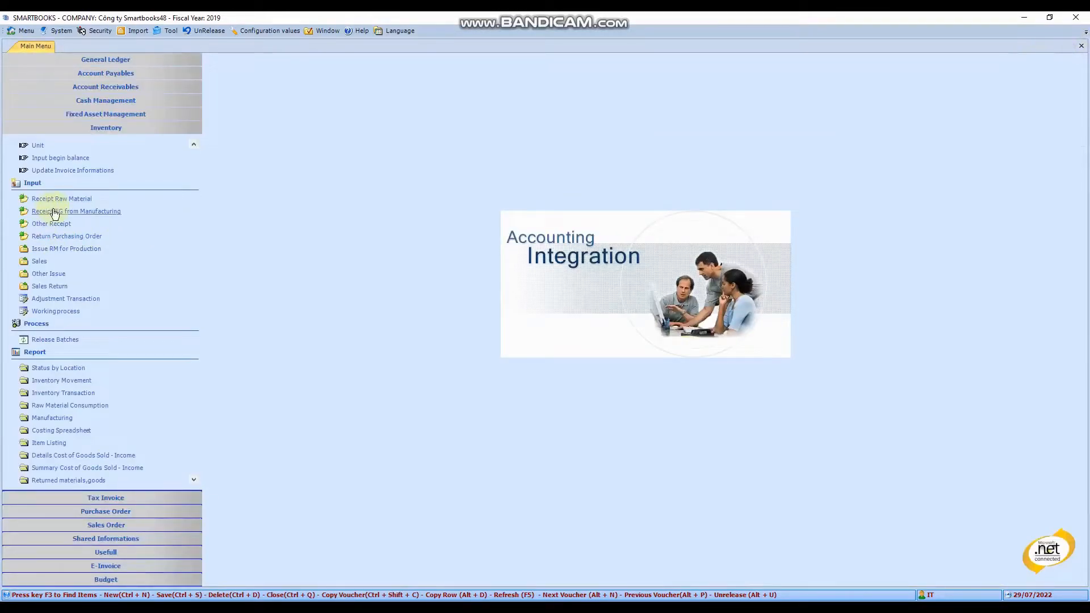
Step: Start a new inventory sales voucher with invoice date 19/11/2021 and invoice number 123123
{"action": "left_click", "coordinate": [37, 262]}
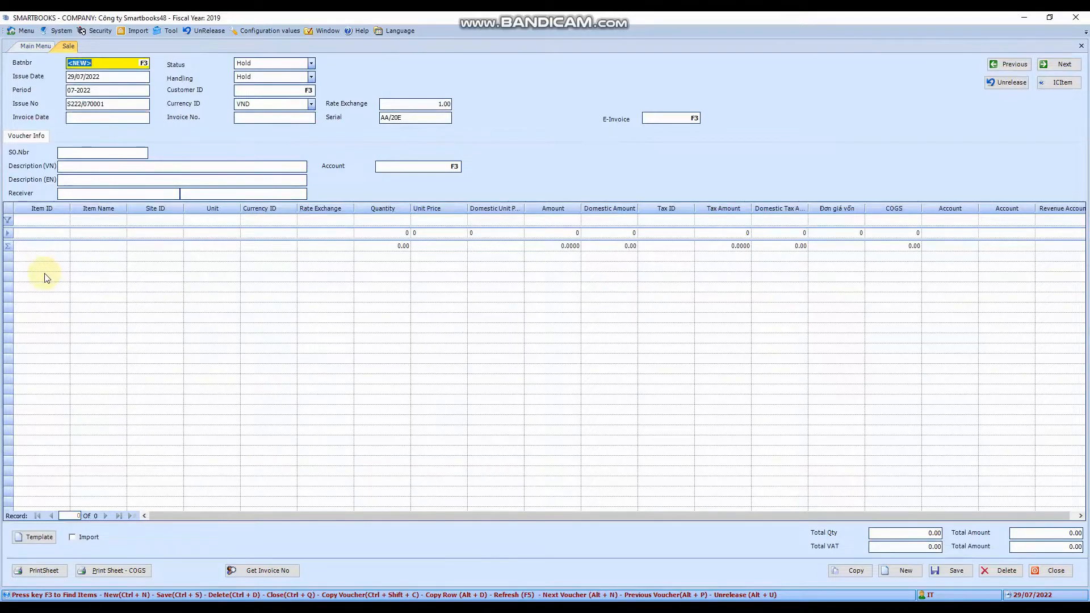
{"action": "left_click", "coordinate": [103, 117]}
{"action": "type", "text": "19"}
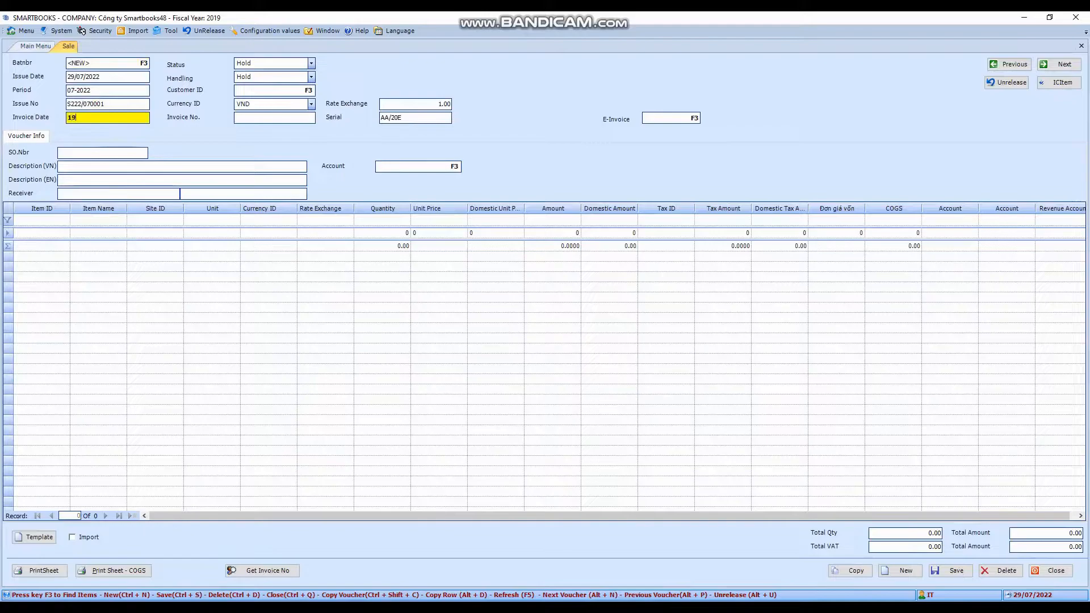
{"action": "type", "text": "/11/2021"}
{"action": "key", "text": "Tab"}
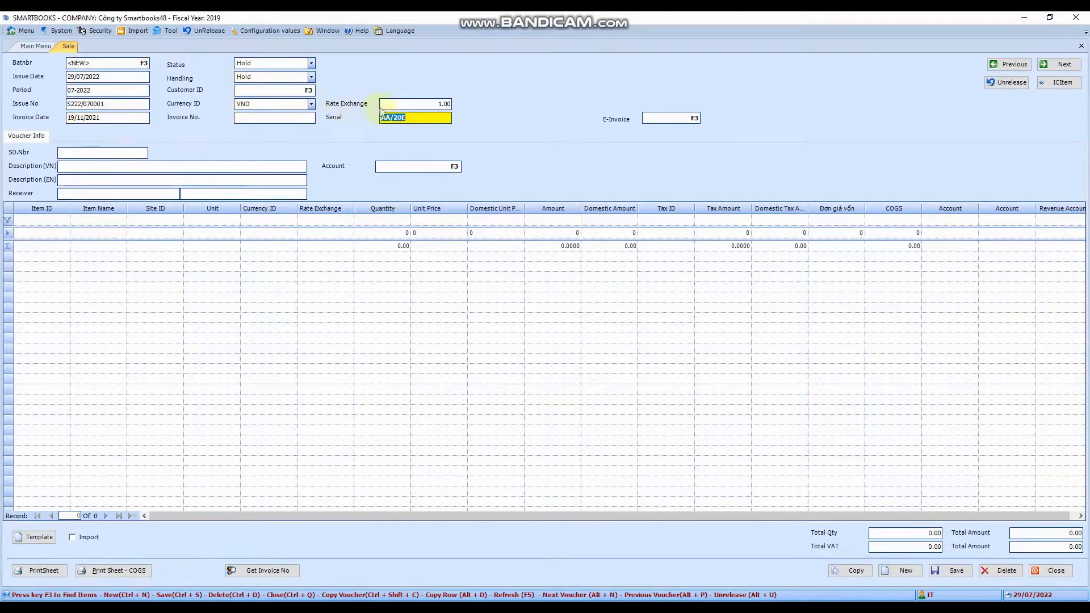
{"action": "left_click", "coordinate": [255, 117]}
{"action": "type", "text": "123123"}
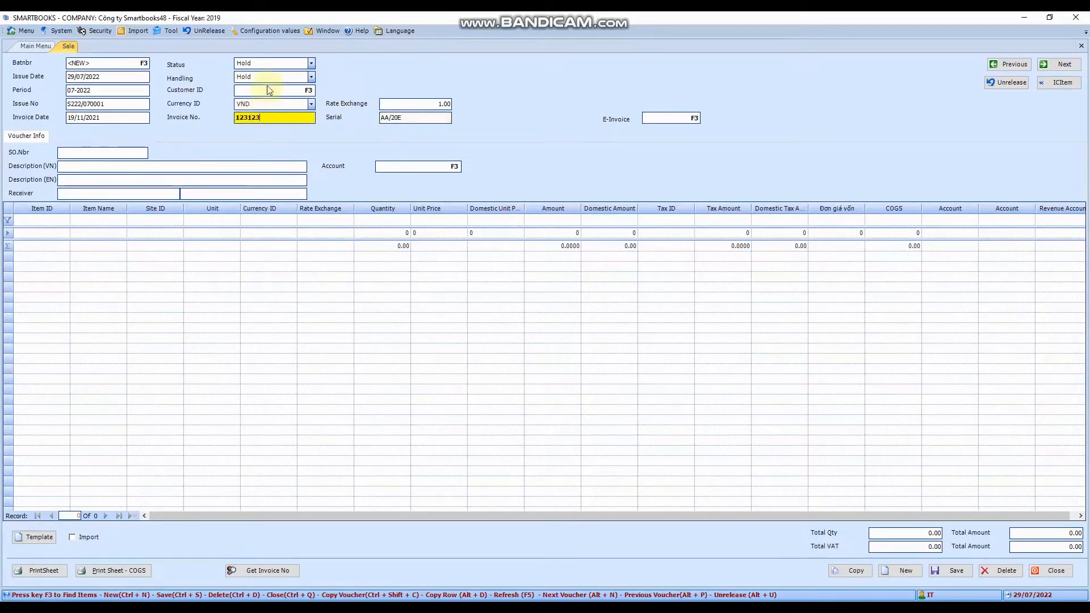
Step: Select Global Garment Sourcing Việt Nam as the customer on the sales voucher
{"action": "left_click", "coordinate": [267, 91]}
{"action": "key", "text": "F3"}
{"action": "left_click", "coordinate": [422, 245]}
{"action": "double_click", "coordinate": [422, 246]}
{"action": "key", "text": "Tab"}
{"action": "key", "text": "Tab"}
{"action": "key", "text": "Tab"}
{"action": "key", "text": "Tab"}
{"action": "key", "text": "Tab"}
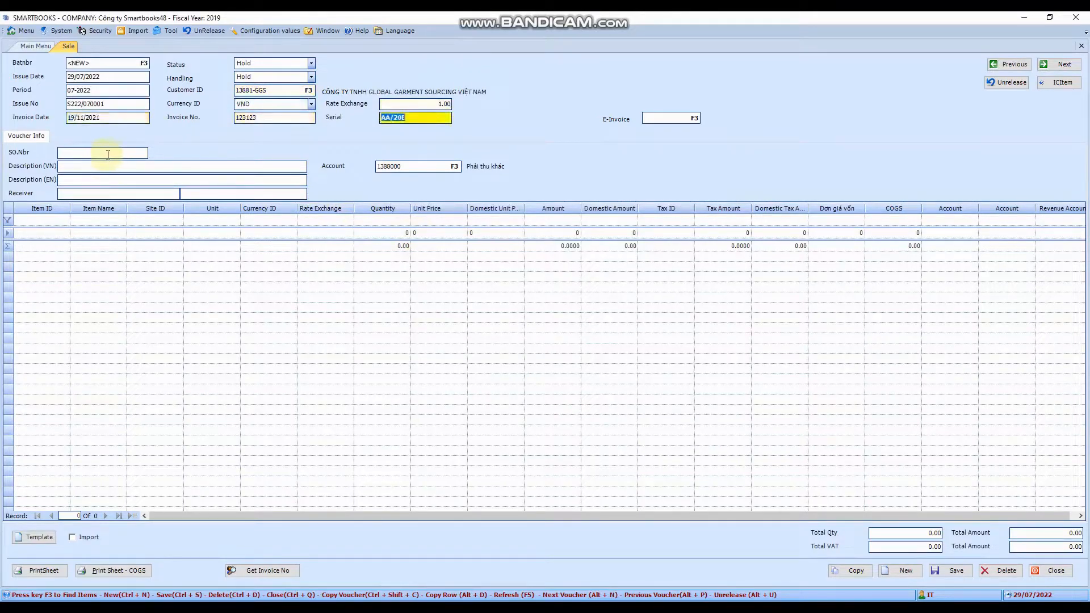
{"action": "key", "text": "Tab"}
{"action": "key", "text": "Tab"}
{"action": "key", "text": "Tab"}
Step: Enter "Ban hang" as the sales voucher's Vietnamese description
{"action": "left_click", "coordinate": [124, 163]}
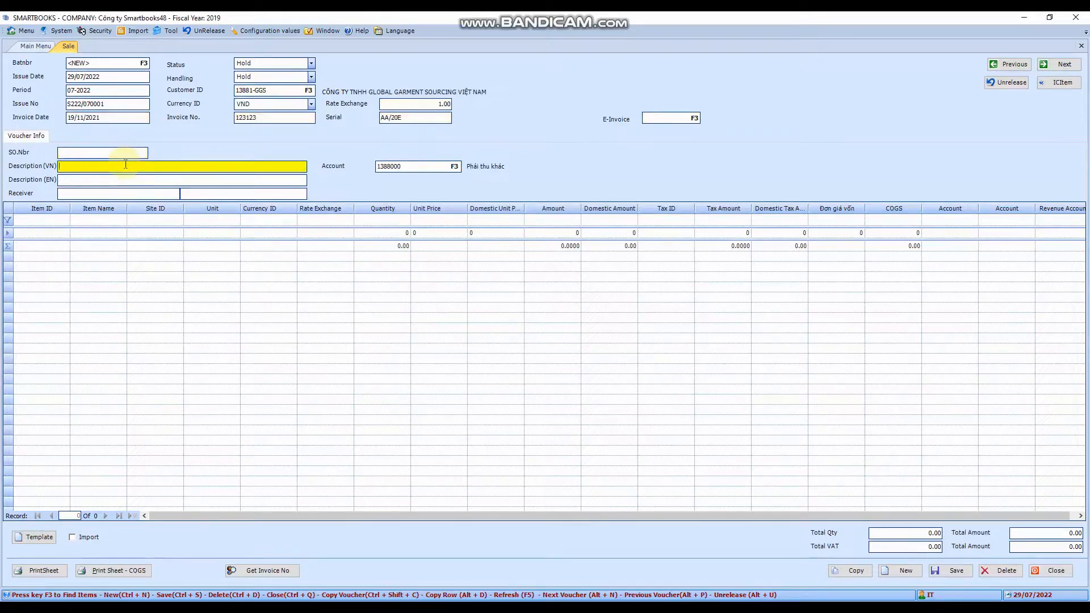
{"action": "type", "text": "Ban hang"}
{"action": "key", "text": "Tab"}
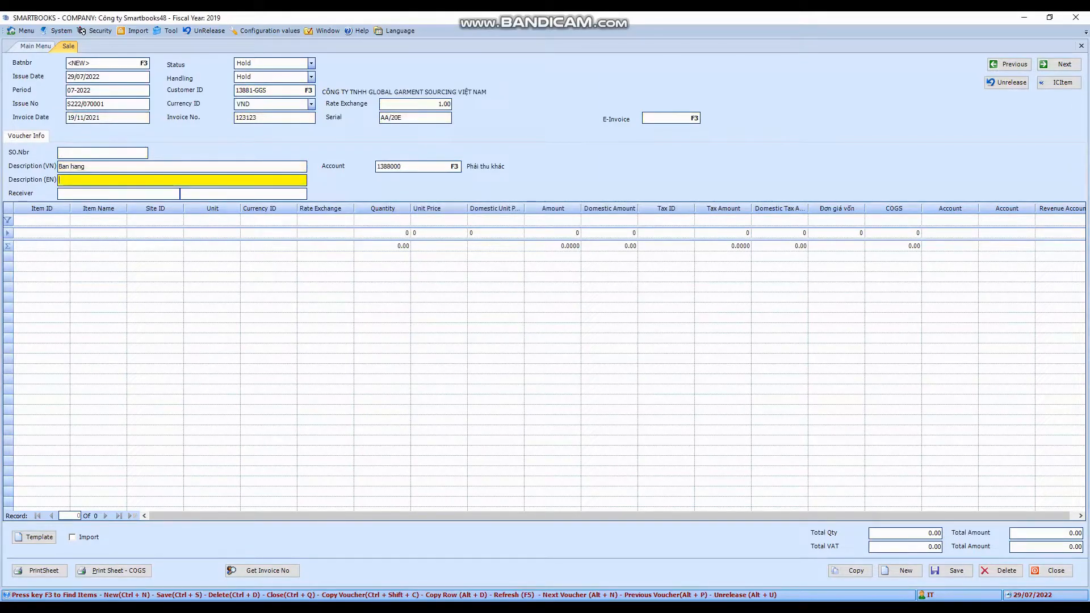
{"action": "left_click", "coordinate": [420, 166]}
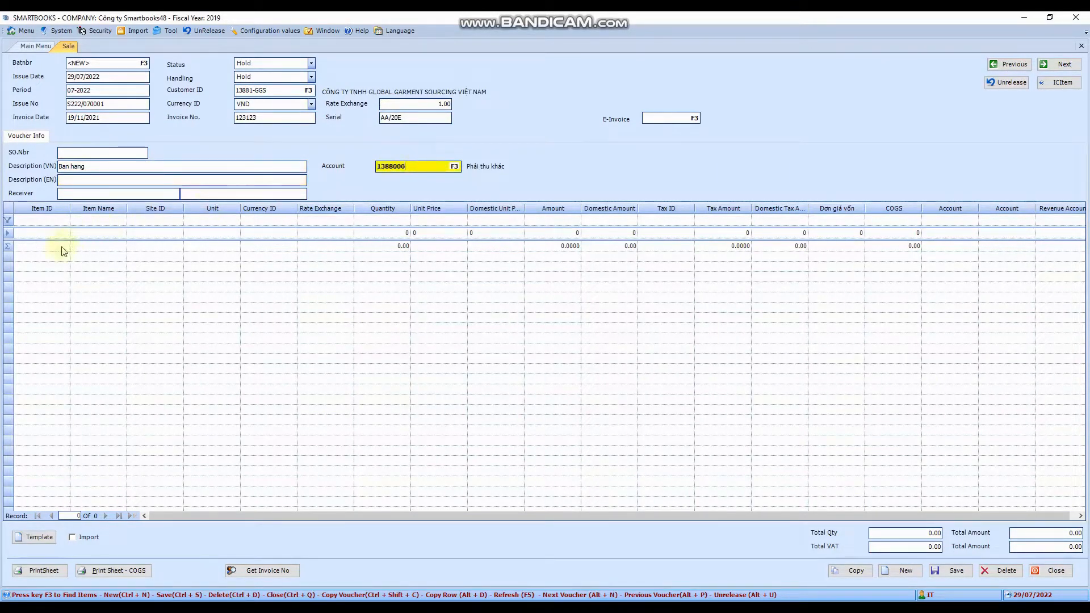
Step: Add the 10.6 CONDUCTIVE TAPE item from site NG as the first sales line
{"action": "left_click", "coordinate": [30, 235]}
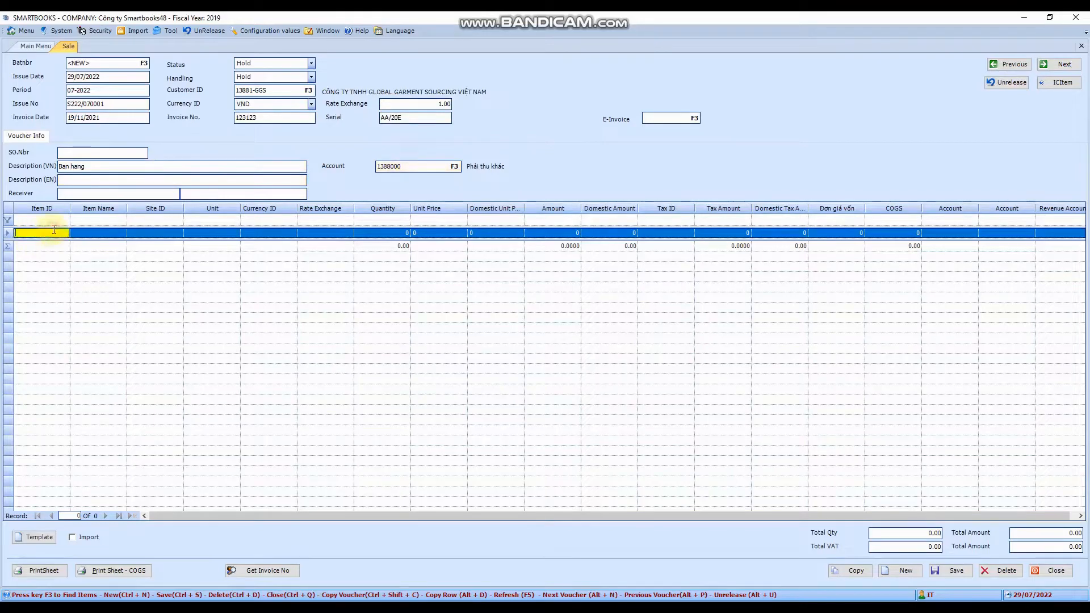
{"action": "key", "text": "F3"}
{"action": "left_click", "coordinate": [431, 274]}
{"action": "double_click", "coordinate": [431, 274]}
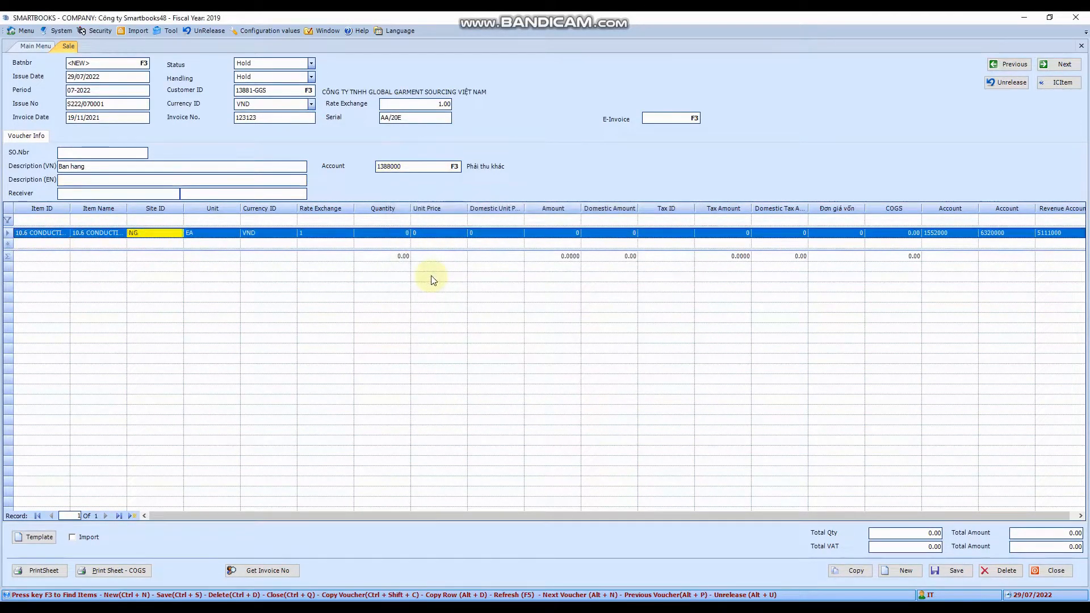
{"action": "key", "text": "Tab"}
{"action": "key", "text": "Tab"}
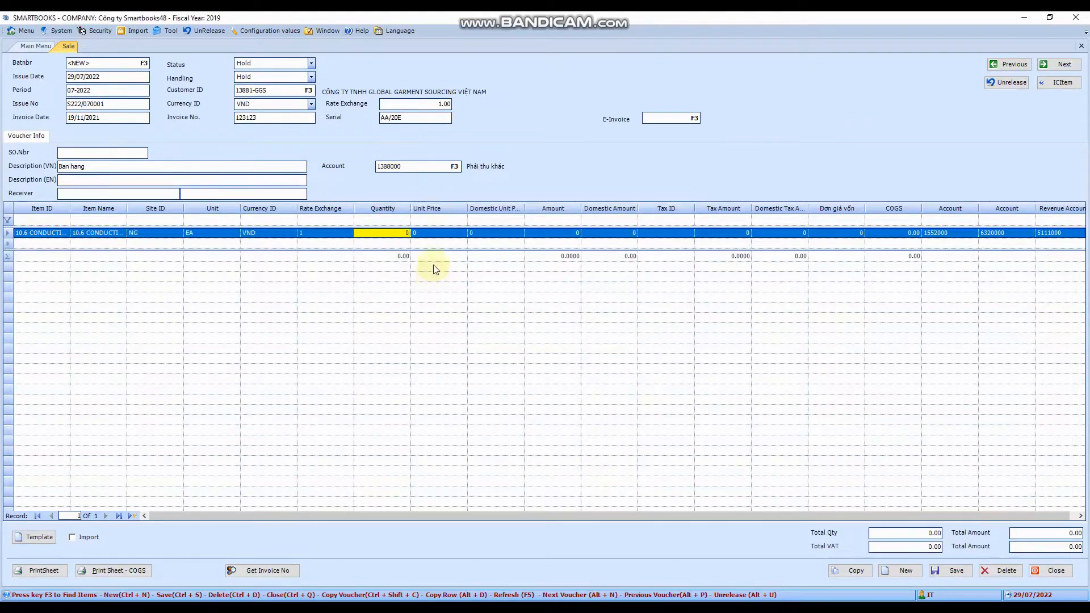
Step: Set the sales line's quantity to 234 and its unit price to 12,542
{"action": "type", "text": "22"}
{"action": "key", "text": "Tab"}
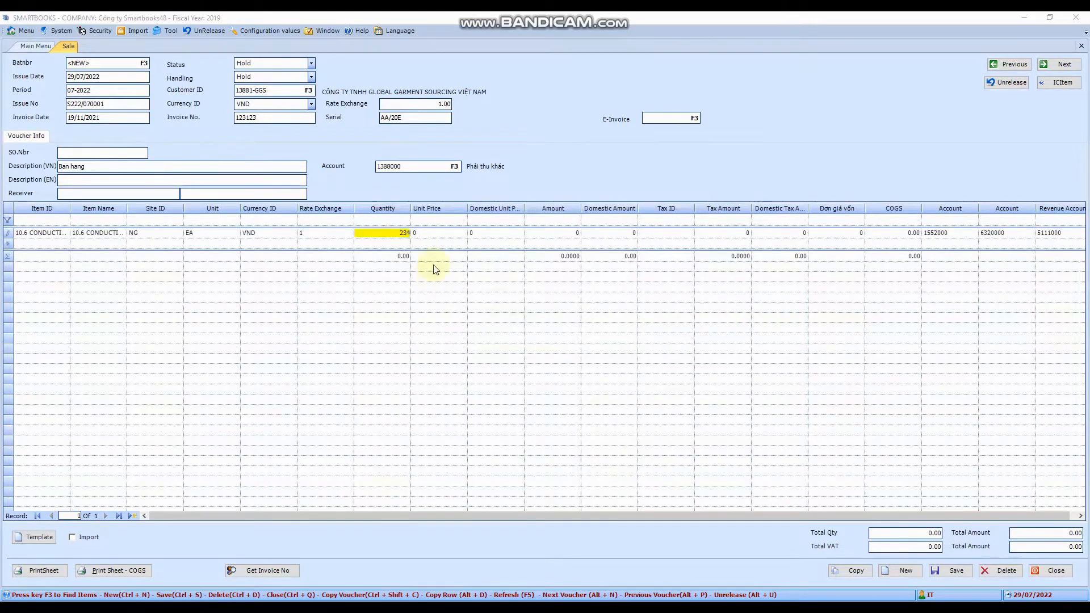
{"action": "key", "text": "Return"}
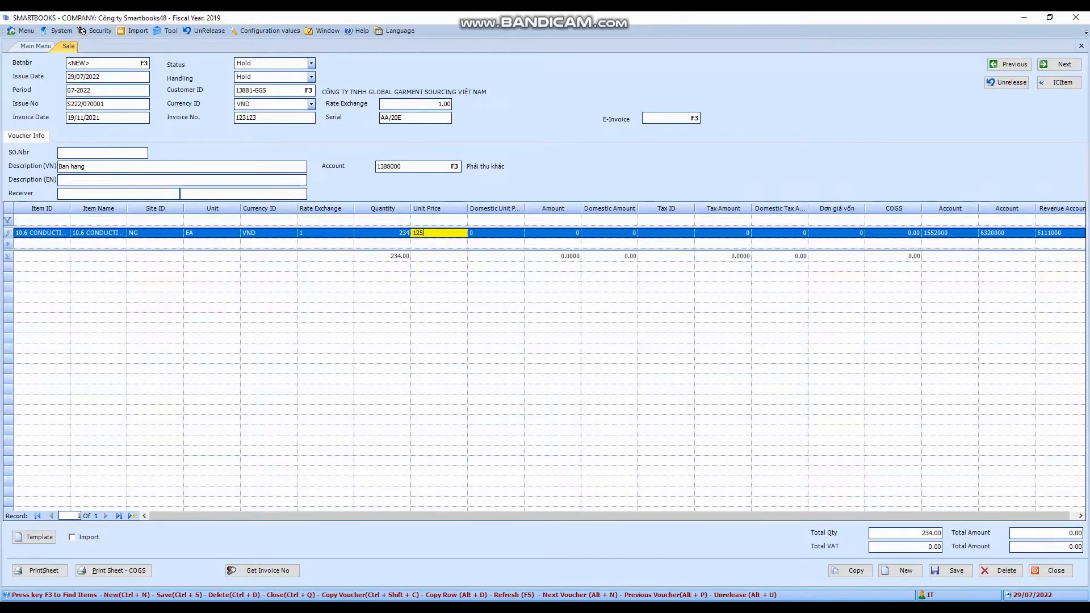
{"action": "key", "text": "Tab"}
{"action": "key", "text": "Tab"}
{"action": "key", "text": "Tab"}
{"action": "key", "text": "Tab"}
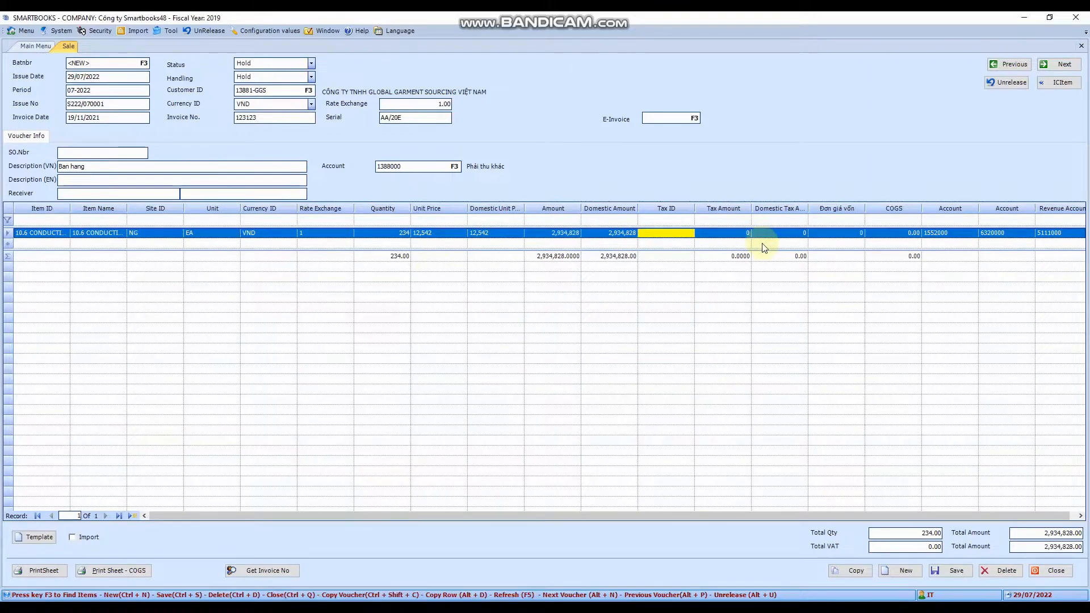
Step: Assign tax code VAT10EX to the sales line
{"action": "key", "text": "F3"}
{"action": "double_click", "coordinate": [417, 292]}
{"action": "key", "text": "Tab"}
{"action": "key", "text": "Tab"}
{"action": "key", "text": "Tab"}
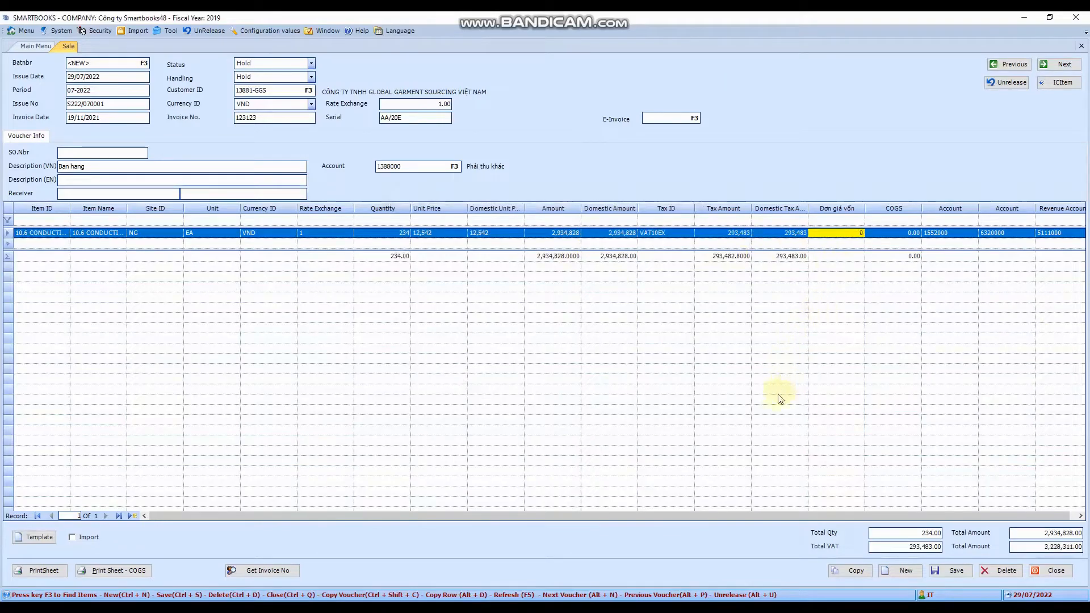
Step: Save the sales voucher and close it
{"action": "left_click_drag", "start_coordinate": [744, 516], "coordinate": [832, 521]}
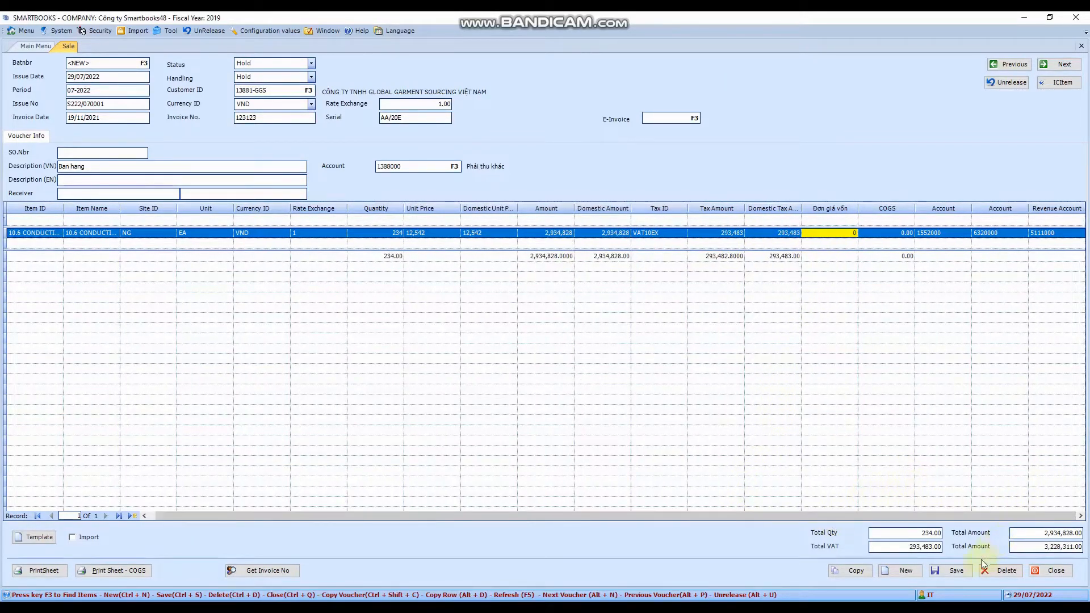
{"action": "left_click", "coordinate": [953, 571]}
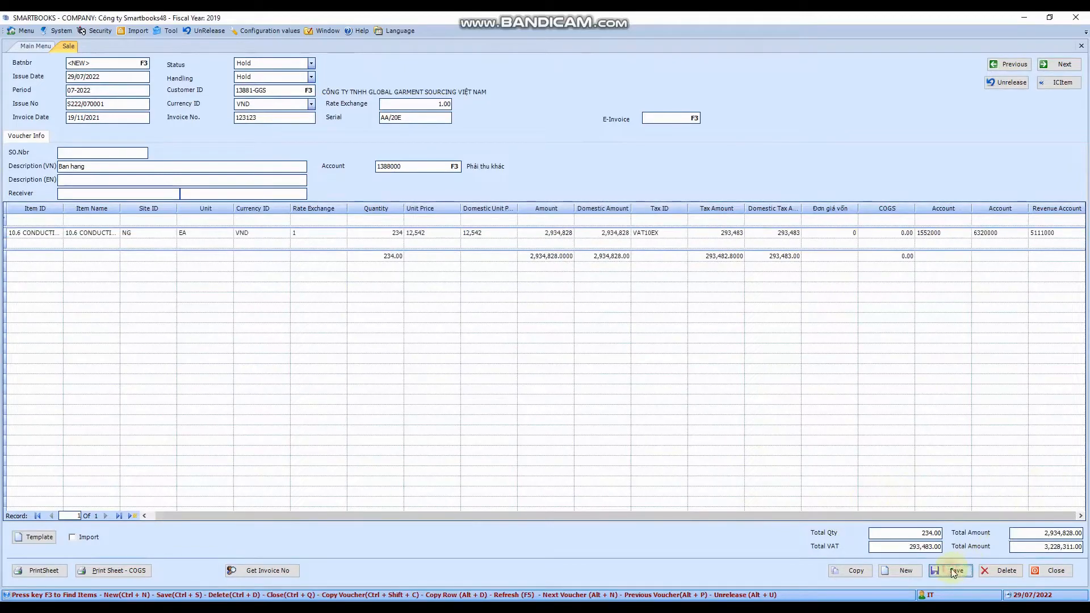
{"action": "left_click", "coordinate": [602, 353]}
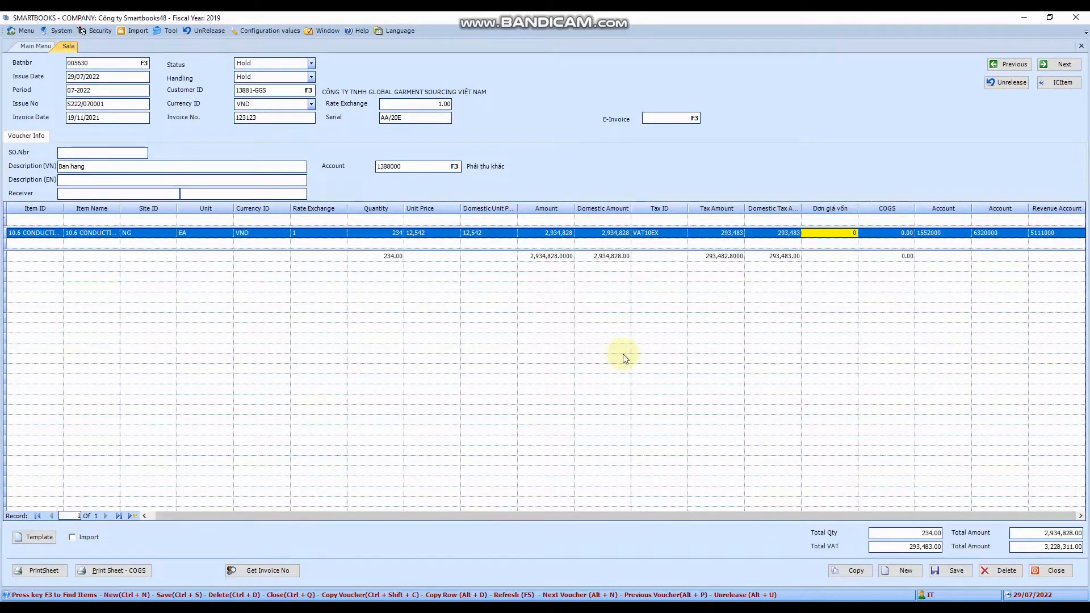
{"action": "left_click", "coordinate": [1082, 48]}
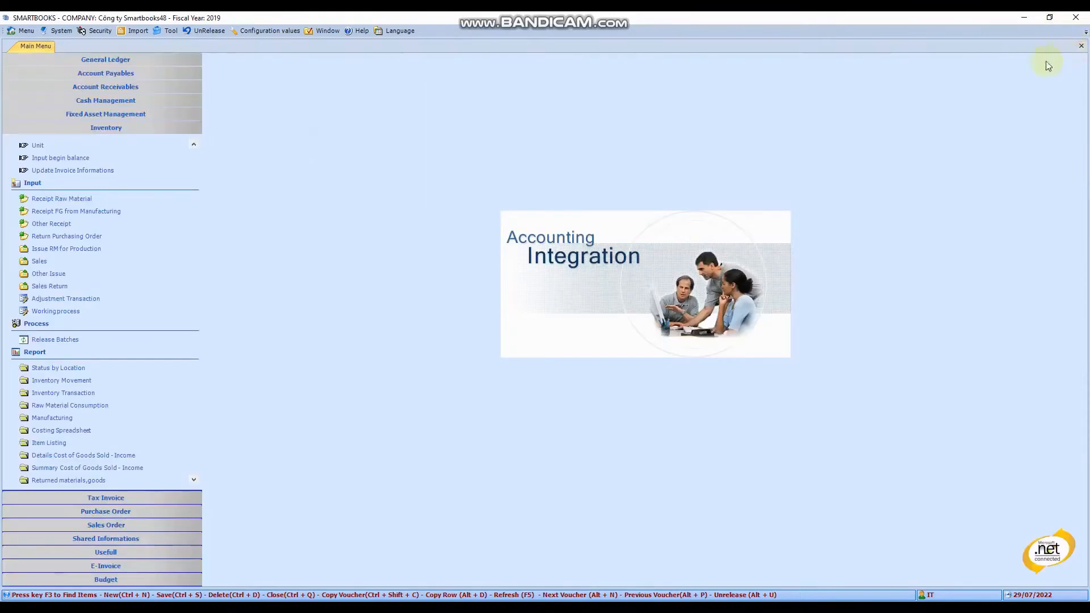